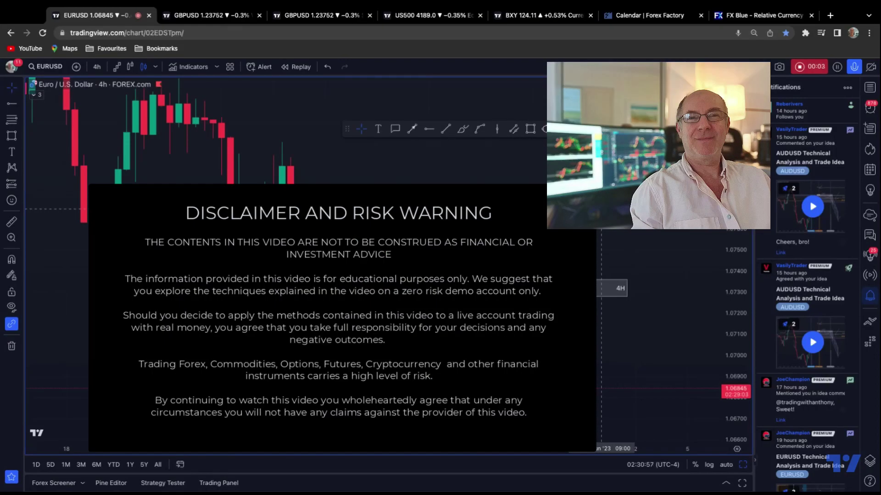
Sketch brush strokes over the 30 May rise and projected fall, circle the swing high, and undo the strokes
{"action": "scroll", "coordinate": [610, 209], "scroll_direction": "down", "scroll_amount": 1}
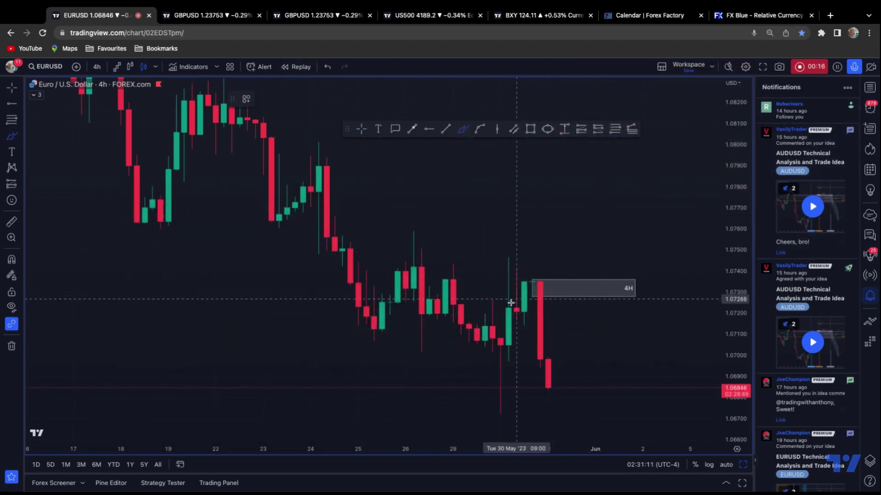
{"action": "mouse_move", "coordinate": [501, 324]}
{"action": "left_mouse_down"}
{"action": "mouse_move", "coordinate": [524, 287]}
{"action": "mouse_move", "coordinate": [580, 360]}
{"action": "left_mouse_up"}
{"action": "mouse_move", "coordinate": [572, 354]}
{"action": "left_mouse_down"}
{"action": "mouse_move", "coordinate": [586, 365]}
{"action": "mouse_move", "coordinate": [604, 346]}
{"action": "left_mouse_up"}
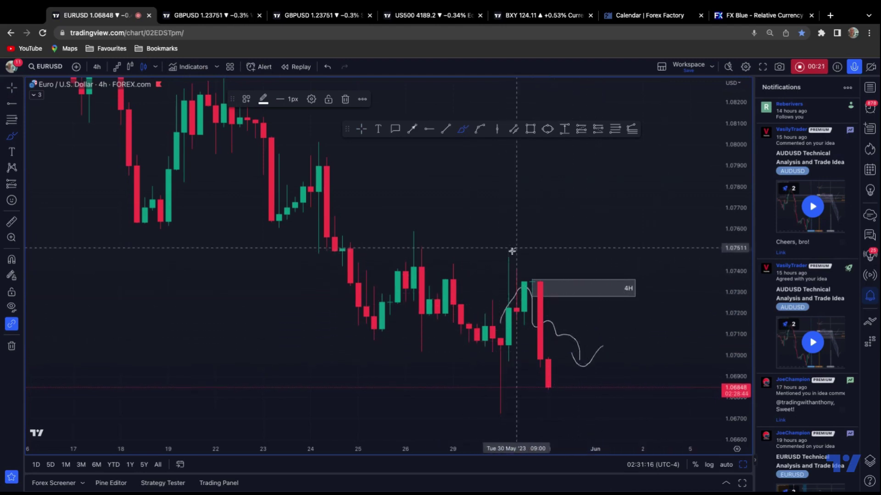
{"action": "left_click_drag", "start_coordinate": [510, 249], "coordinate": [477, 253]}
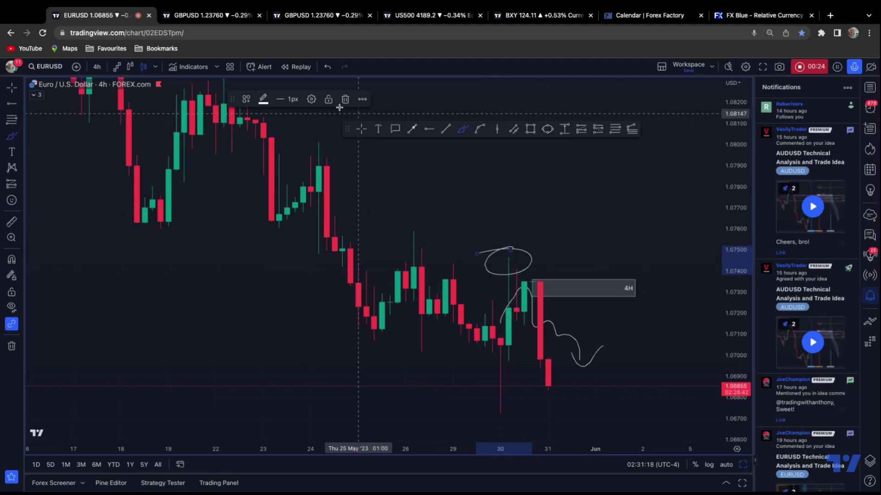
{"action": "left_click", "coordinate": [327, 67]}
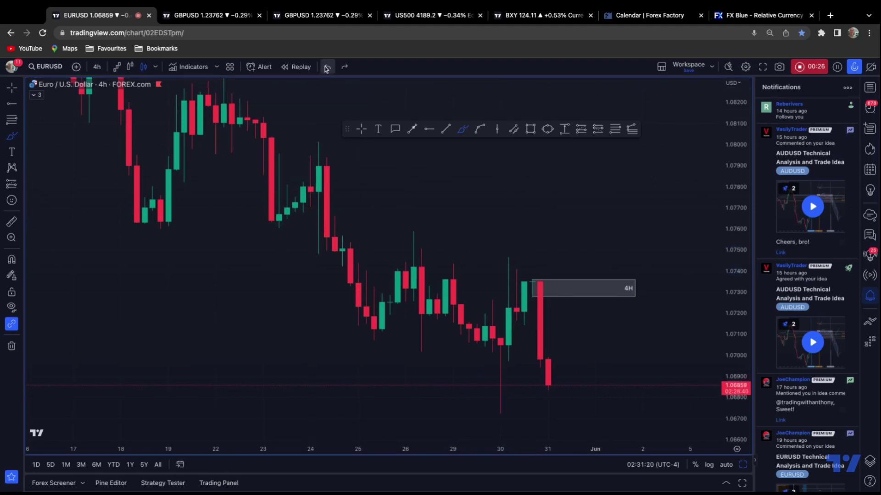
Move the SL line down to 1.07430, just above the 4H zone
{"action": "left_click", "coordinate": [17, 89]}
{"action": "left_click", "coordinate": [50, 90]}
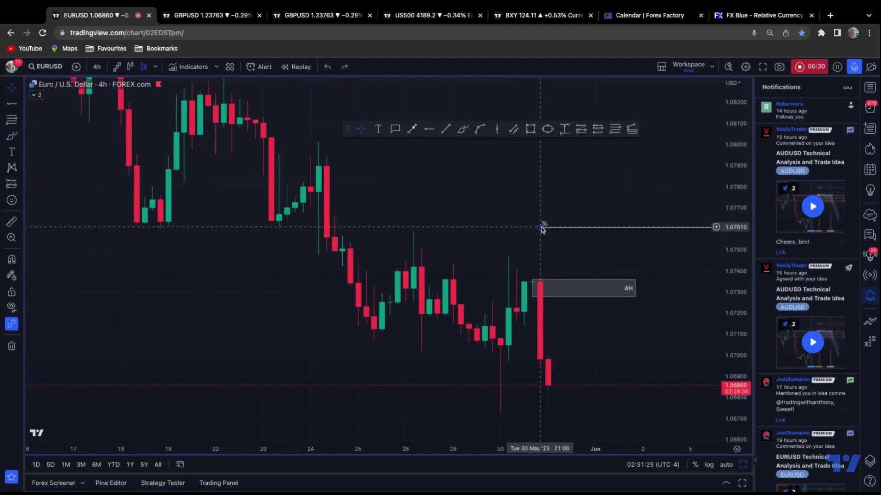
{"action": "left_click_drag", "start_coordinate": [542, 227], "coordinate": [539, 265]}
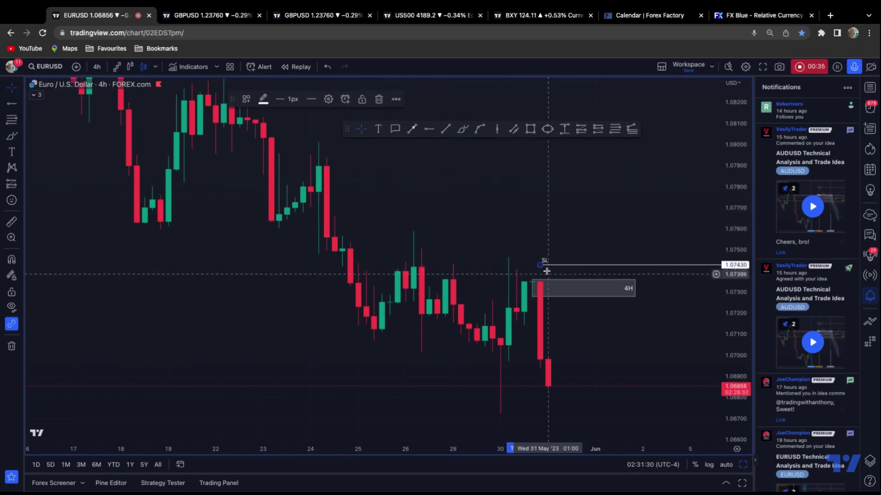
{"action": "left_click", "coordinate": [552, 225]}
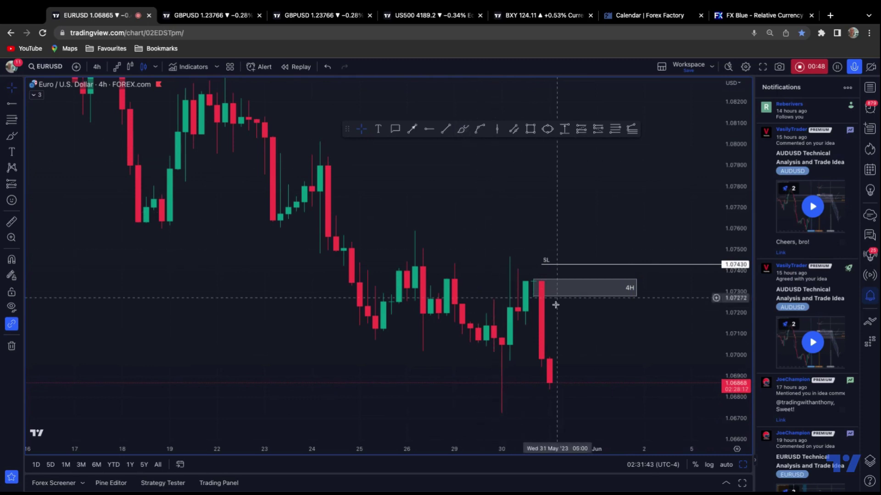
Sketch a projected pullback from the latest candle up toward the 4H zone with the Brush, and undo it
{"action": "mouse_move", "coordinate": [552, 373]}
{"action": "left_mouse_down"}
{"action": "mouse_move", "coordinate": [591, 283]}
{"action": "mouse_move", "coordinate": [606, 306]}
{"action": "mouse_move", "coordinate": [624, 298]}
{"action": "left_mouse_up"}
{"action": "left_click", "coordinate": [464, 129]}
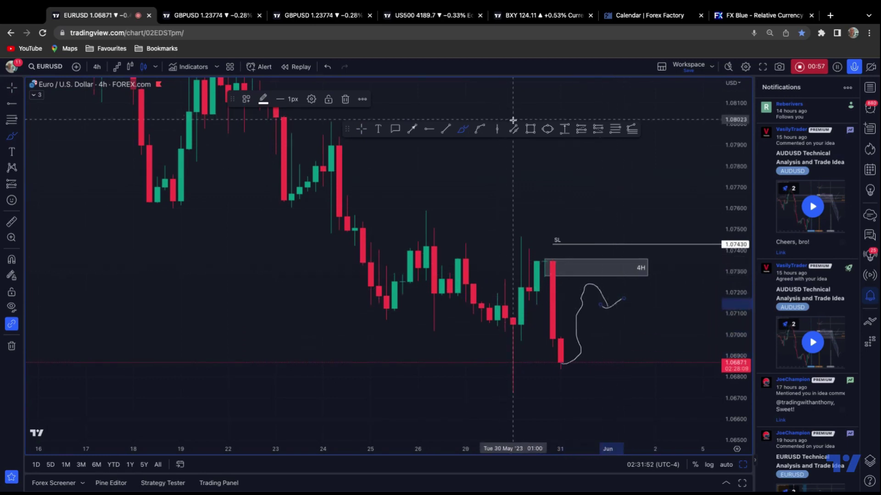
{"action": "left_click", "coordinate": [327, 67]}
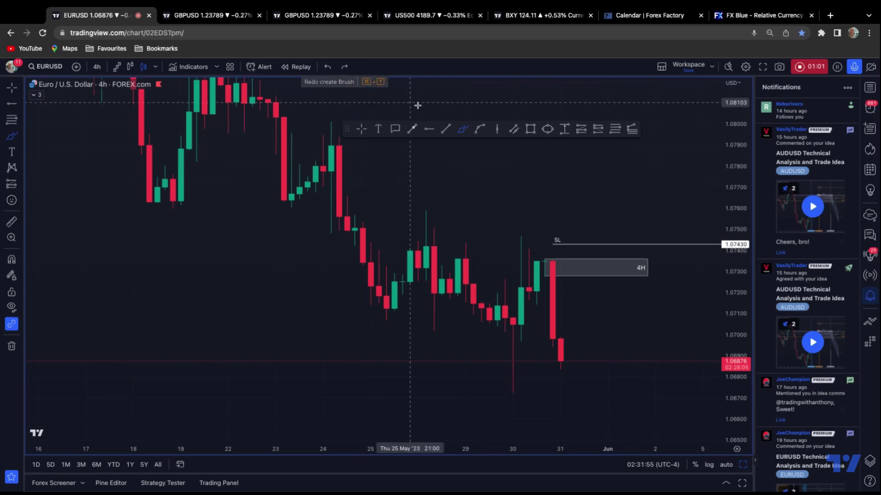
{"action": "left_click", "coordinate": [14, 89]}
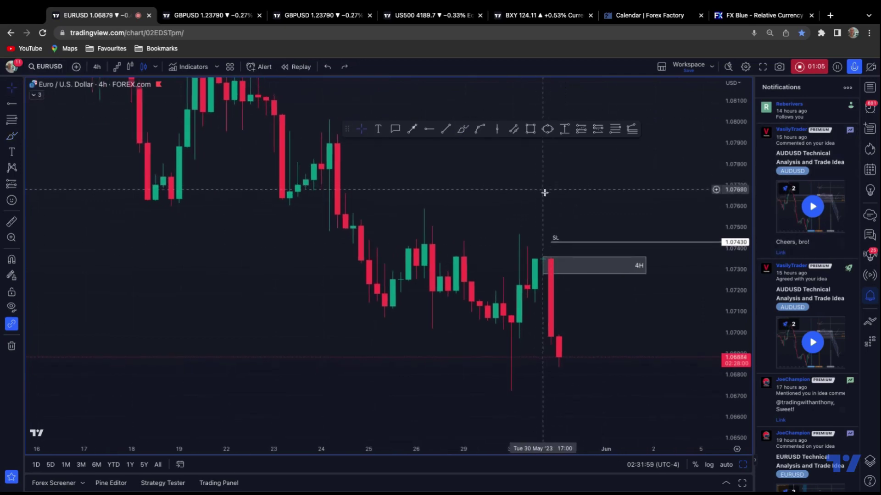
Draw a rectangle zone below the existing 4H zone, from 1.07168 to 1.07232, spanning 30 May 09:00 to 1 June 21:00
{"action": "scroll", "coordinate": [550, 234], "scroll_direction": "right", "scroll_amount": 1}
{"action": "left_click", "coordinate": [535, 266]}
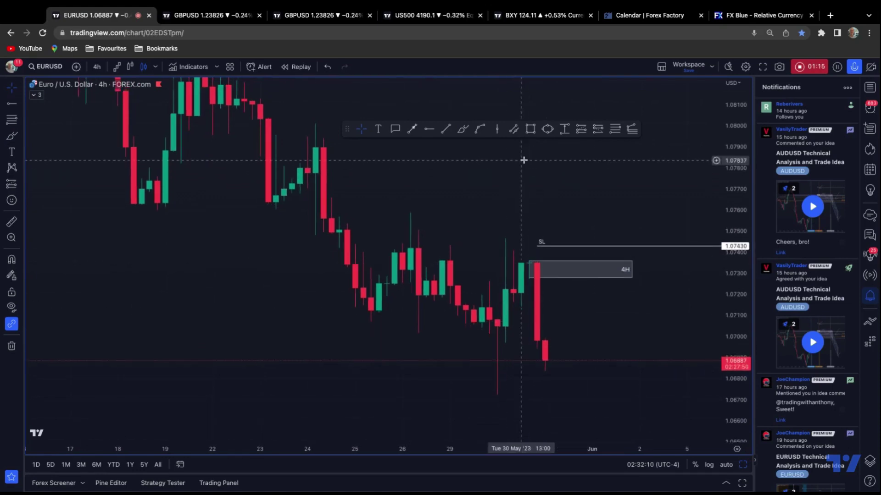
{"action": "left_click", "coordinate": [530, 129]}
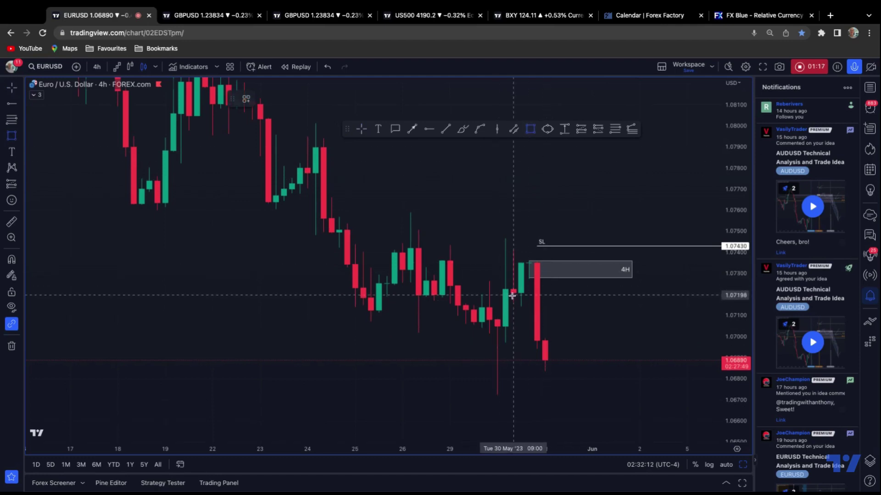
{"action": "left_click_drag", "start_coordinate": [513, 300], "coordinate": [632, 289]}
{"action": "left_click", "coordinate": [632, 289]}
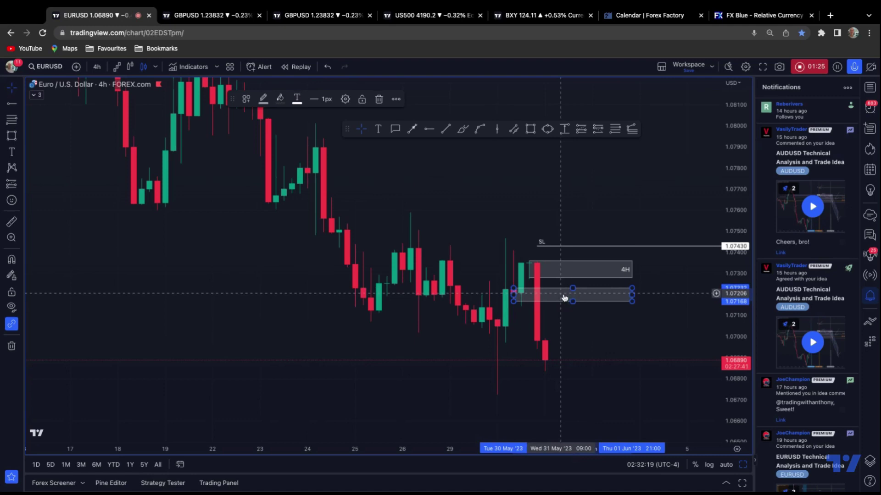
{"action": "left_click", "coordinate": [21, 87]}
{"action": "left_click", "coordinate": [50, 94]}
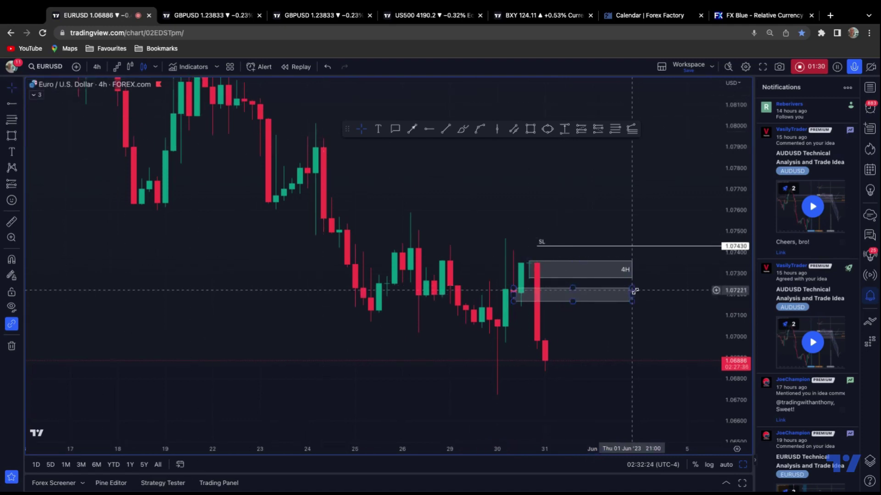
Apply the 4H template to the new rectangle zone
{"action": "double_click", "coordinate": [551, 295]}
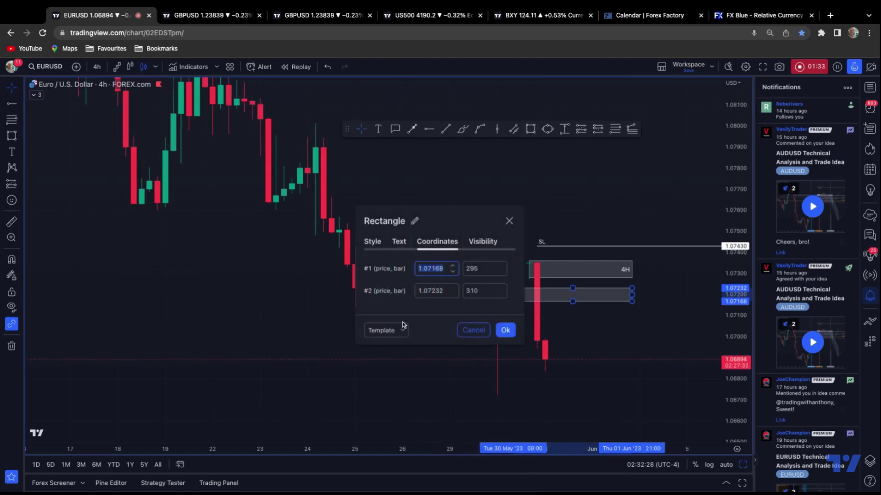
{"action": "left_click", "coordinate": [404, 330]}
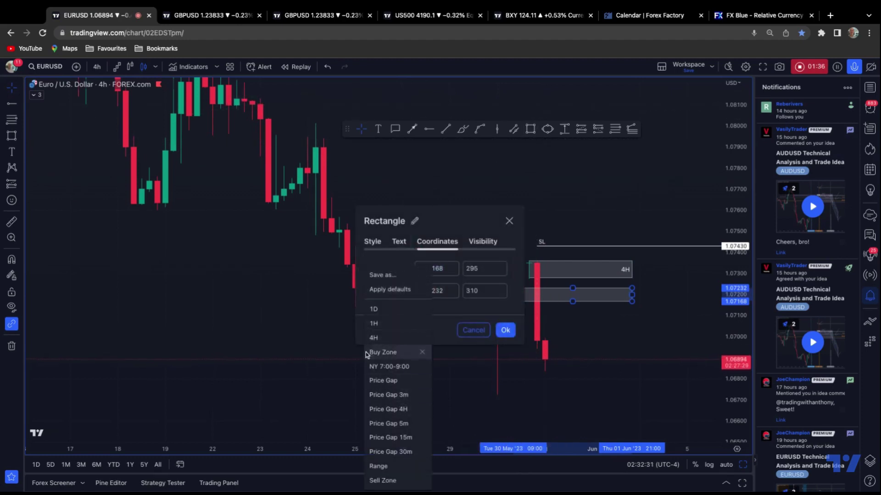
{"action": "left_click", "coordinate": [374, 337]}
{"action": "left_click", "coordinate": [505, 330]}
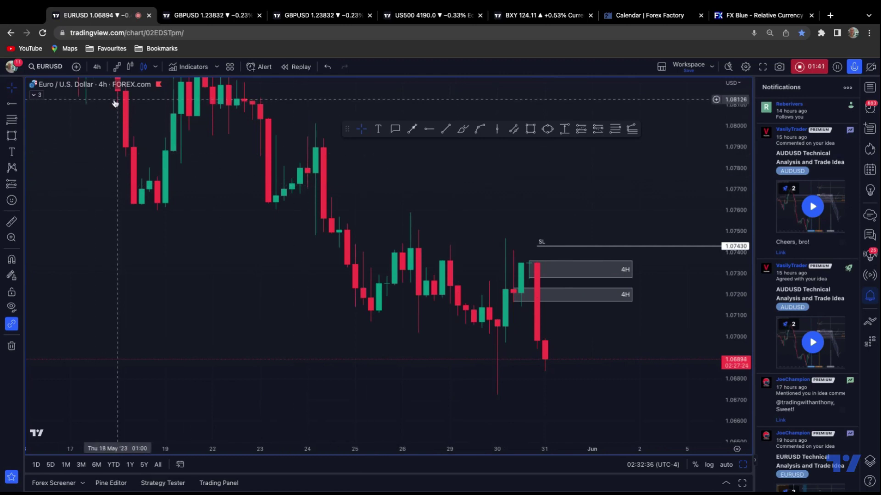
Switch the EURUSD chart to the 15-minute timeframe and fit both 4H zones and the recent price action in view
{"action": "left_click", "coordinate": [96, 67]}
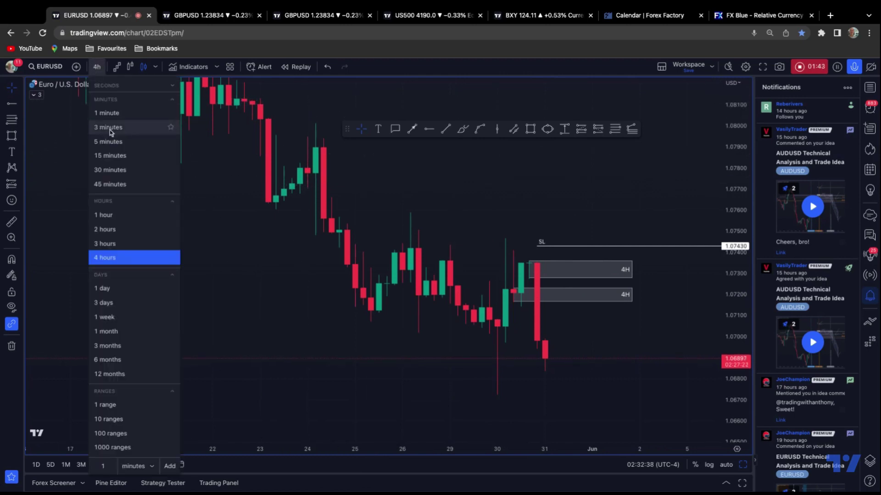
{"action": "left_click", "coordinate": [109, 156]}
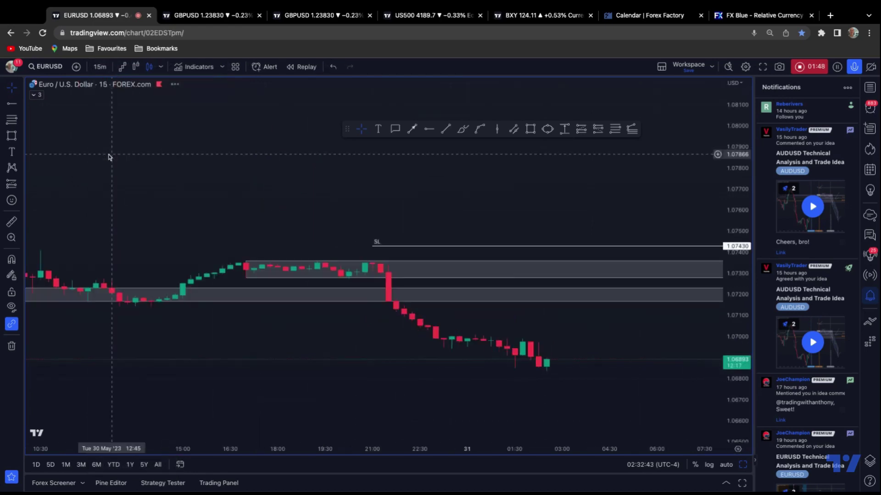
{"action": "scroll", "coordinate": [256, 164], "scroll_direction": "down", "scroll_amount": 3}
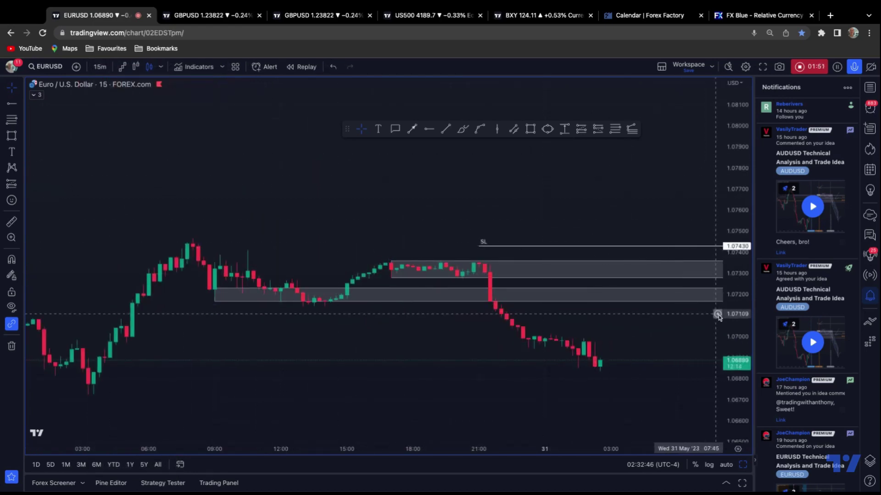
{"action": "left_click_drag", "start_coordinate": [741, 332], "coordinate": [740, 284]}
{"action": "left_click_drag", "start_coordinate": [406, 195], "coordinate": [374, 139]}
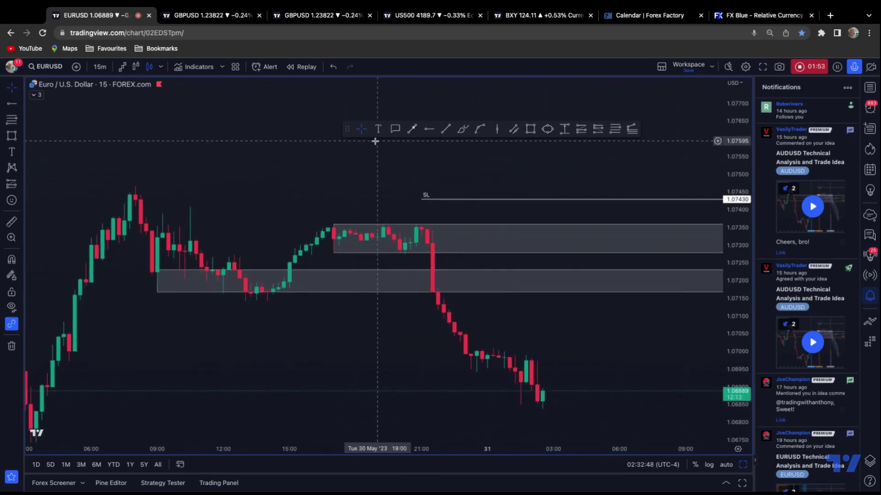
Place three vertical lines on 31 May, the first at 01:45 and the last at 06:30
{"action": "left_click", "coordinate": [526, 179]}
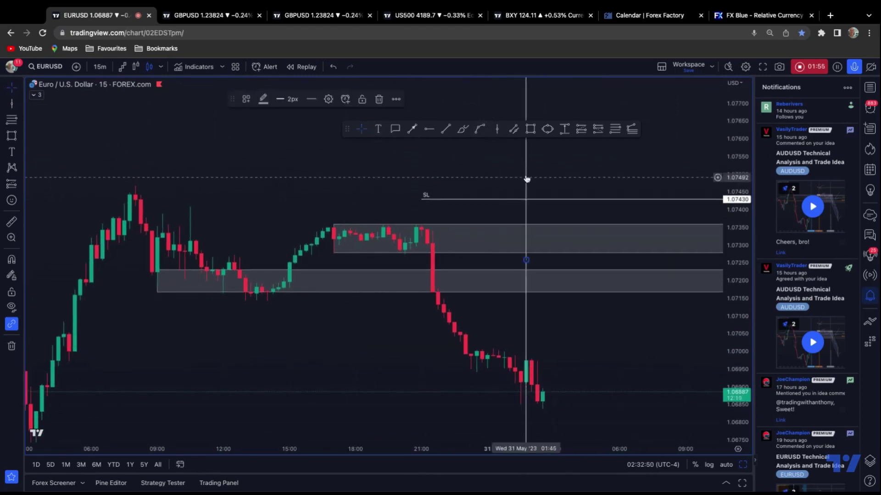
{"action": "left_click", "coordinate": [497, 131]}
{"action": "left_click", "coordinate": [575, 158]}
{"action": "left_click", "coordinate": [497, 130]}
{"action": "left_click", "coordinate": [631, 260]}
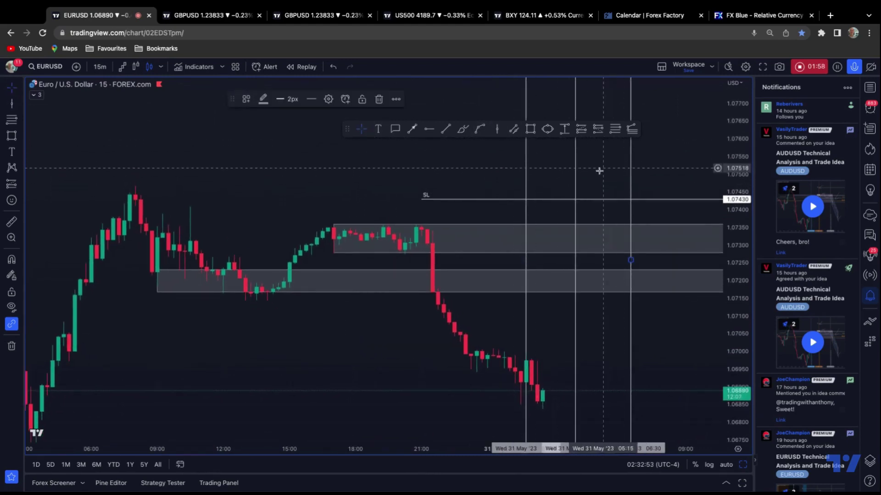
Apply the London Session Open template to the first vertical line and move it to 03:00 on 31 May
{"action": "double_click", "coordinate": [527, 182]}
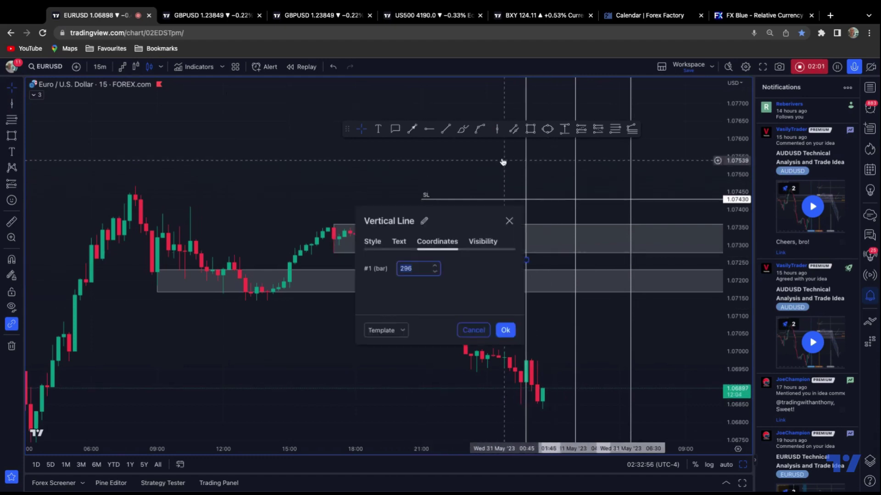
{"action": "left_click", "coordinate": [405, 331]}
{"action": "left_click", "coordinate": [392, 445]}
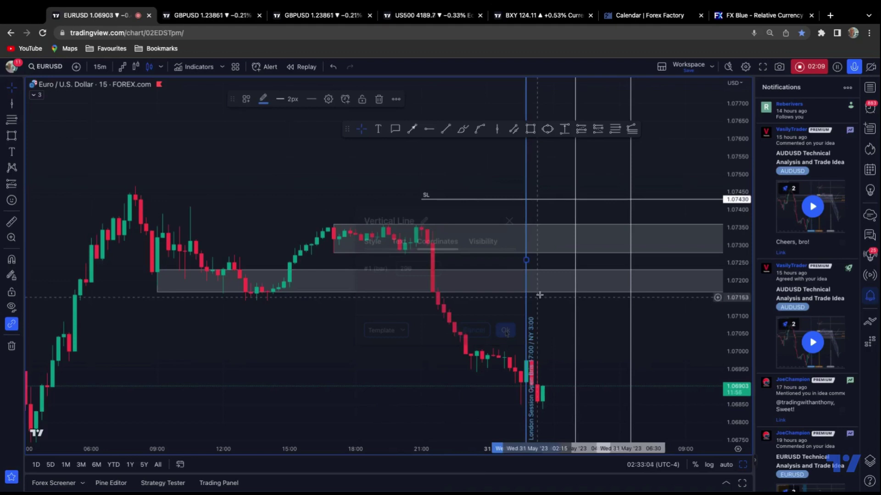
{"action": "mouse_move", "coordinate": [527, 259]}
{"action": "left_mouse_down"}
{"action": "mouse_move", "coordinate": [553, 248]}
{"action": "mouse_move", "coordinate": [590, 263]}
{"action": "left_mouse_up"}
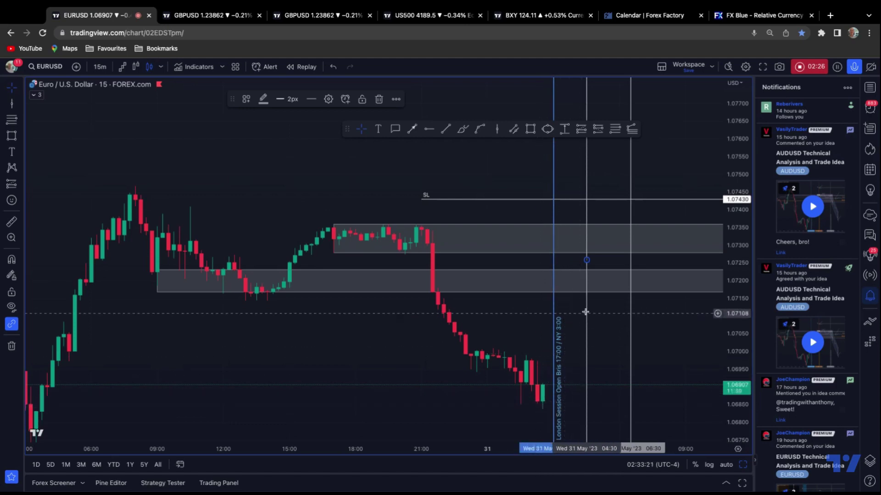
Apply the Asian Session Close template to the second vertical line and move it to 05:00 on 31 May
{"action": "left_click", "coordinate": [329, 99]}
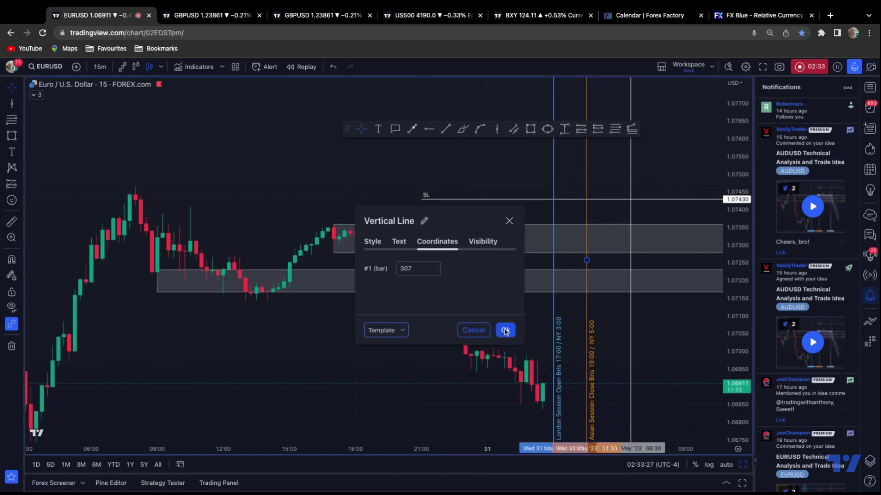
{"action": "left_click", "coordinate": [505, 330]}
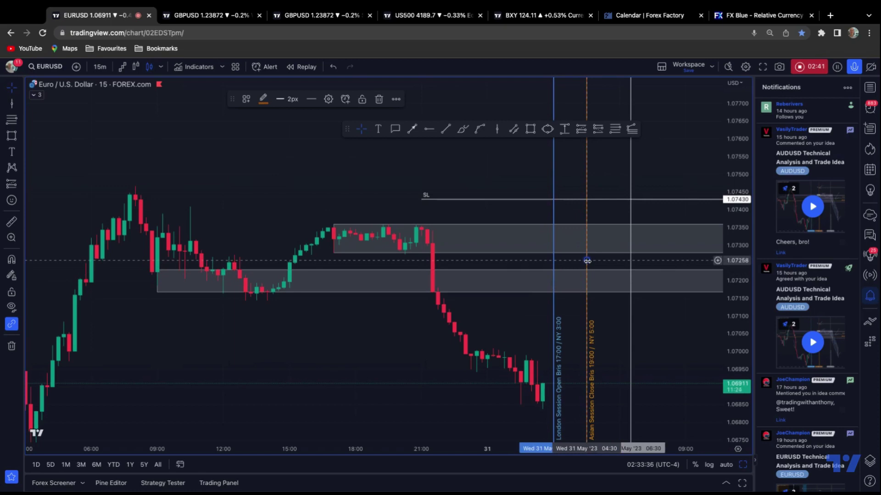
{"action": "left_click_drag", "start_coordinate": [587, 261], "coordinate": [587, 261]}
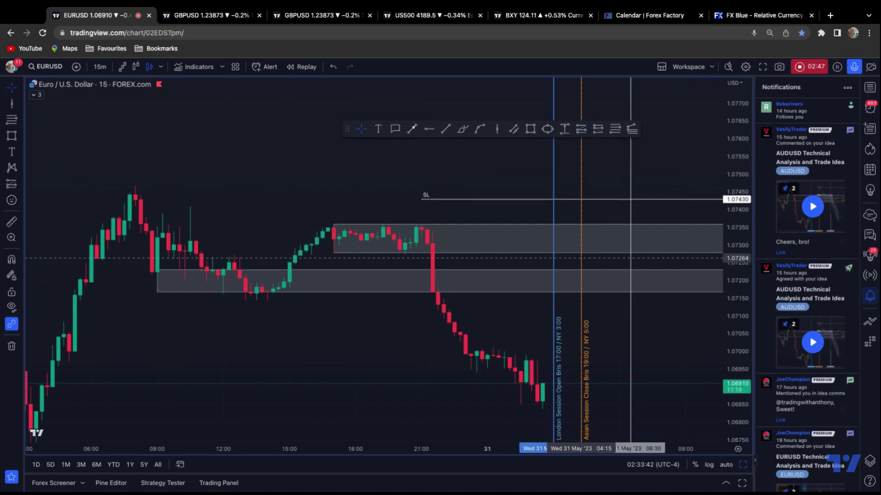
{"action": "left_click_drag", "start_coordinate": [581, 258], "coordinate": [597, 260]}
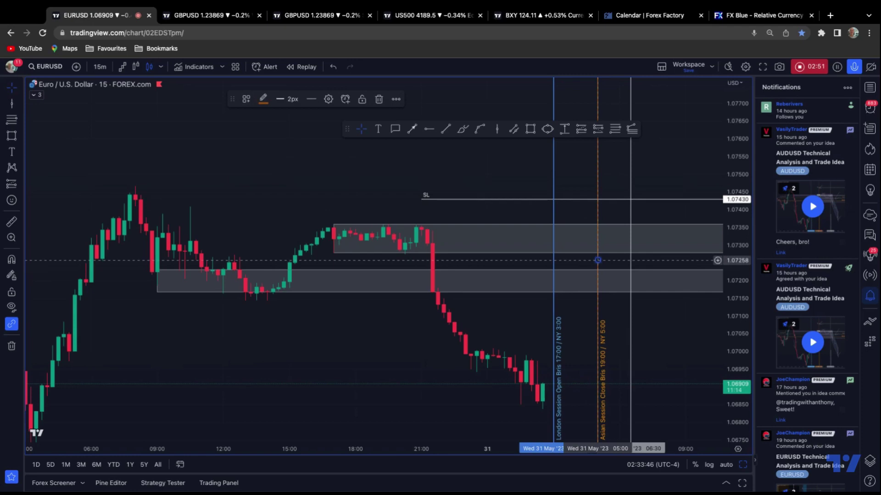
Apply the NY Session Open template to the third vertical line and move it to 08:00 on 31 May
{"action": "left_click_drag", "start_coordinate": [639, 318], "coordinate": [538, 260]}
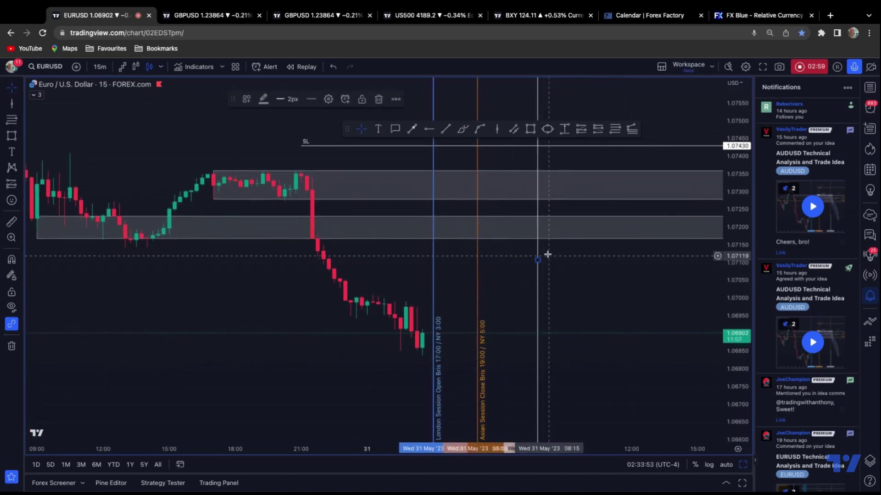
{"action": "left_click", "coordinate": [328, 99]}
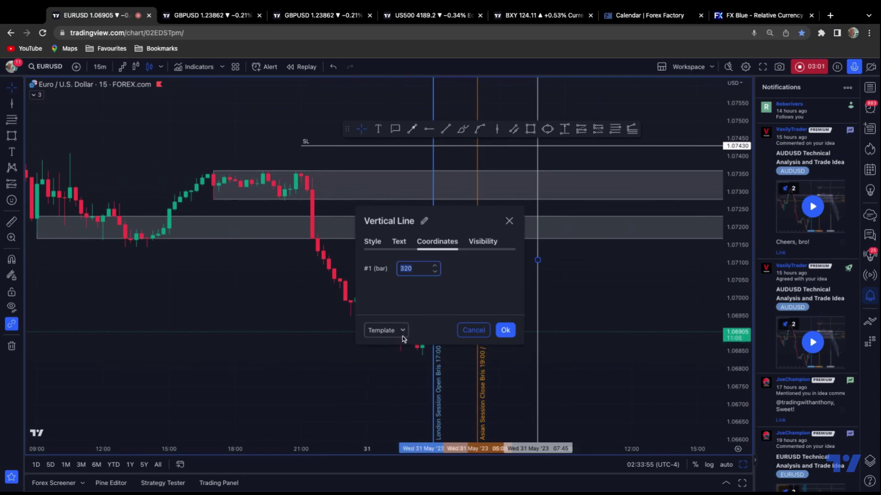
{"action": "left_click", "coordinate": [505, 330]}
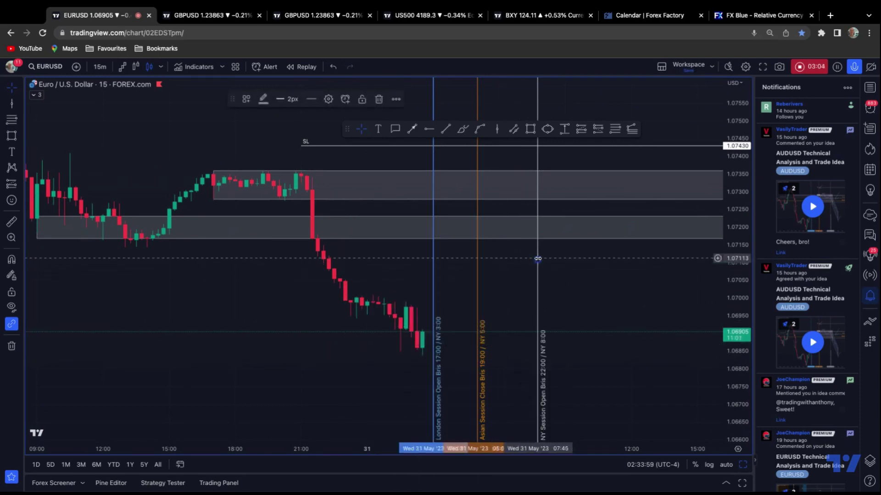
{"action": "left_click_drag", "start_coordinate": [538, 259], "coordinate": [542, 258]}
{"action": "left_click_drag", "start_coordinate": [292, 365], "coordinate": [360, 358]}
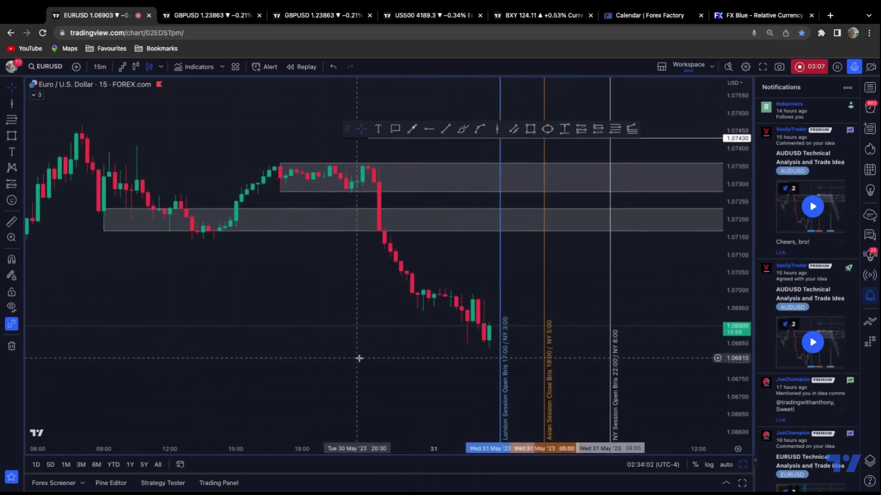
{"action": "left_click_drag", "start_coordinate": [323, 267], "coordinate": [372, 295]}
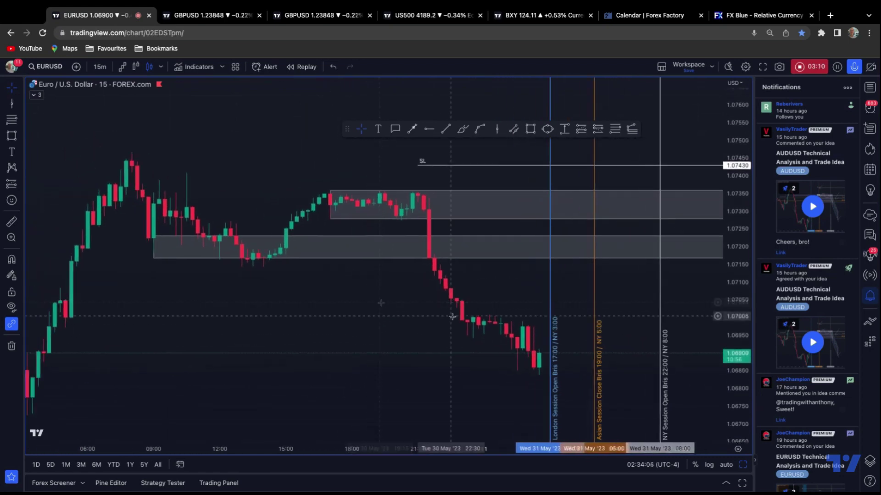
Draw a rectangle over the sharp drop from about 1.07299 to 1.07180, spanning 30 May 21:15 to 31 May 10:45
{"action": "scroll", "coordinate": [339, 303], "scroll_direction": "down", "scroll_amount": 3}
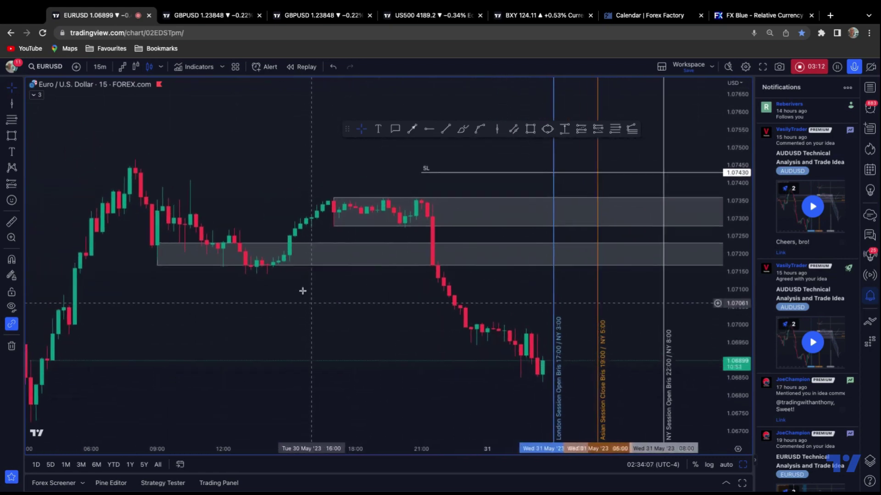
{"action": "scroll", "coordinate": [362, 309], "scroll_direction": "up", "scroll_amount": 1}
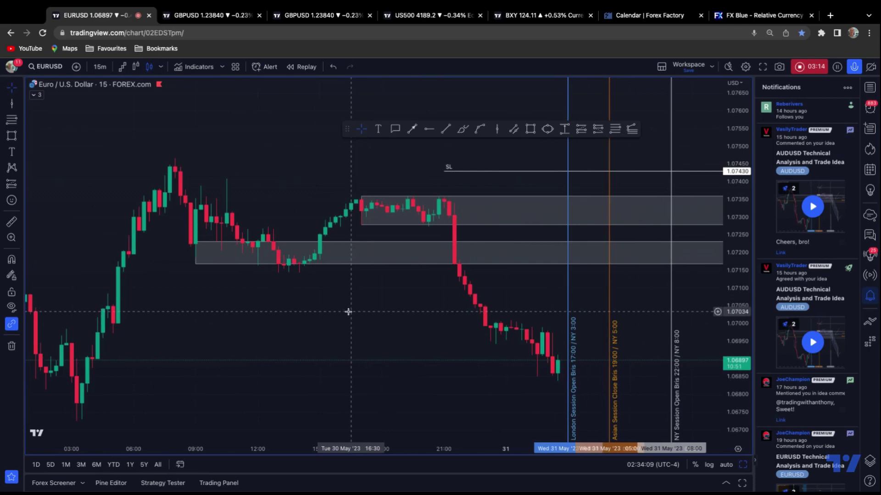
{"action": "left_click_drag", "start_coordinate": [740, 304], "coordinate": [739, 301]}
{"action": "left_click_drag", "start_coordinate": [381, 309], "coordinate": [329, 302]}
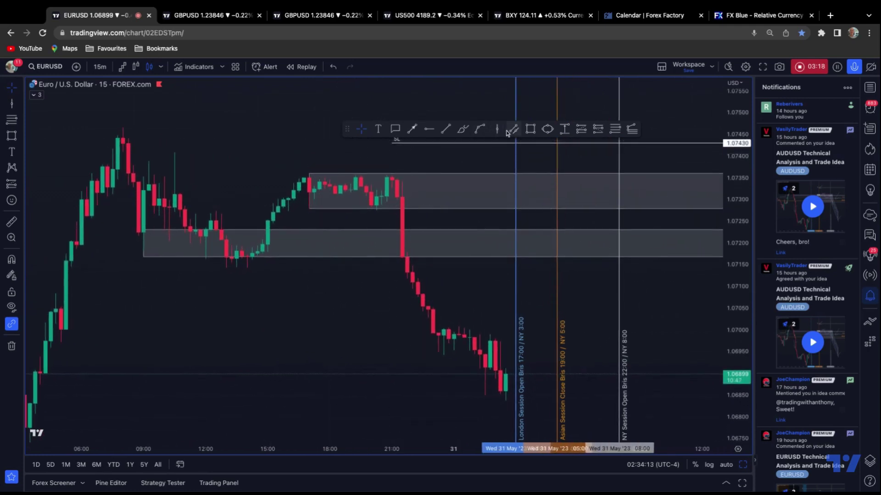
{"action": "left_click", "coordinate": [531, 129]}
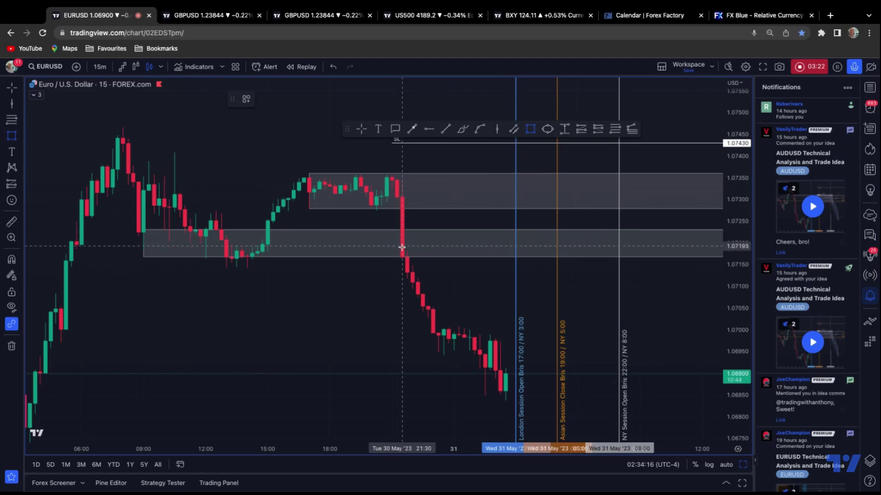
{"action": "left_click_drag", "start_coordinate": [397, 201], "coordinate": [683, 252]}
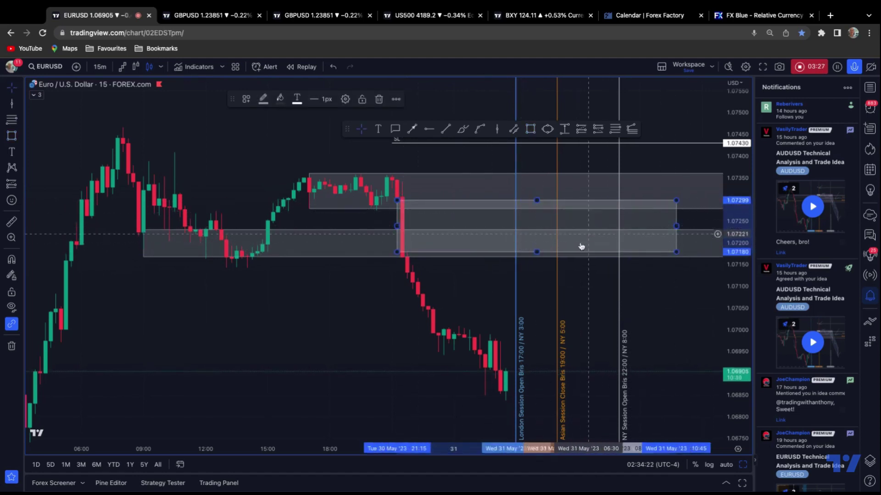
Apply the Price Gap 4H template to the new rectangle
{"action": "left_click", "coordinate": [345, 99]}
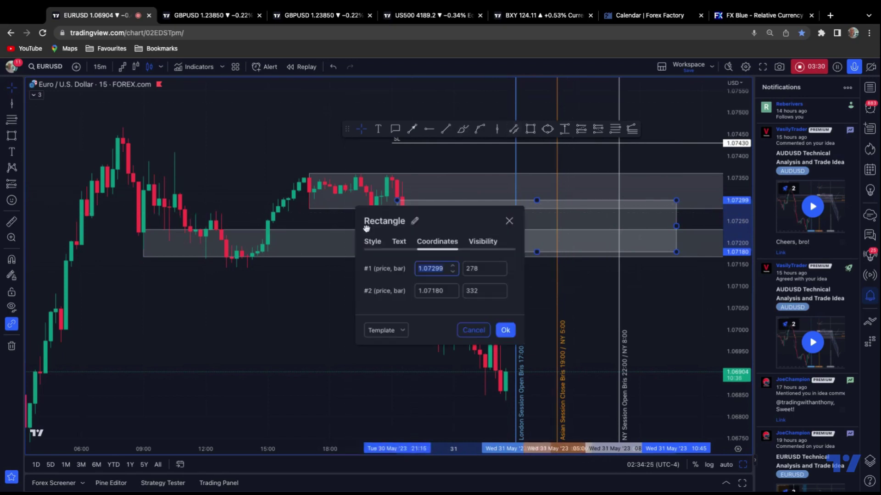
{"action": "left_click", "coordinate": [402, 331]}
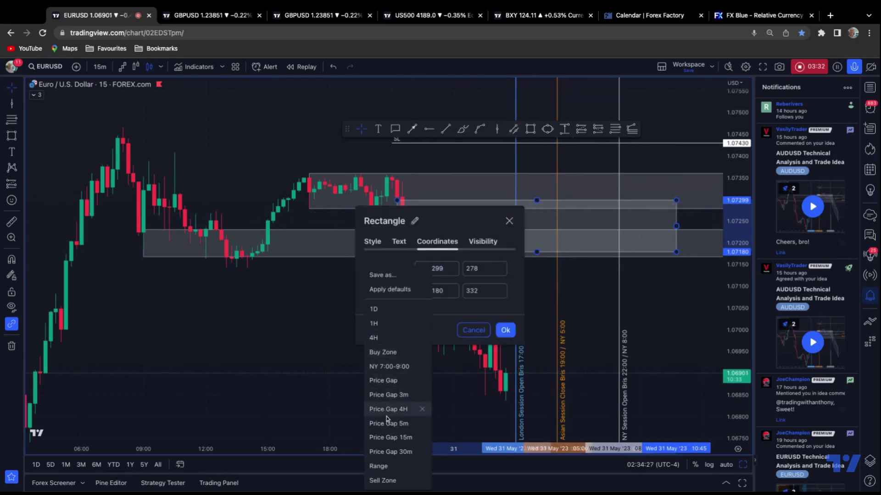
{"action": "left_click", "coordinate": [392, 413]}
{"action": "left_click", "coordinate": [505, 330]}
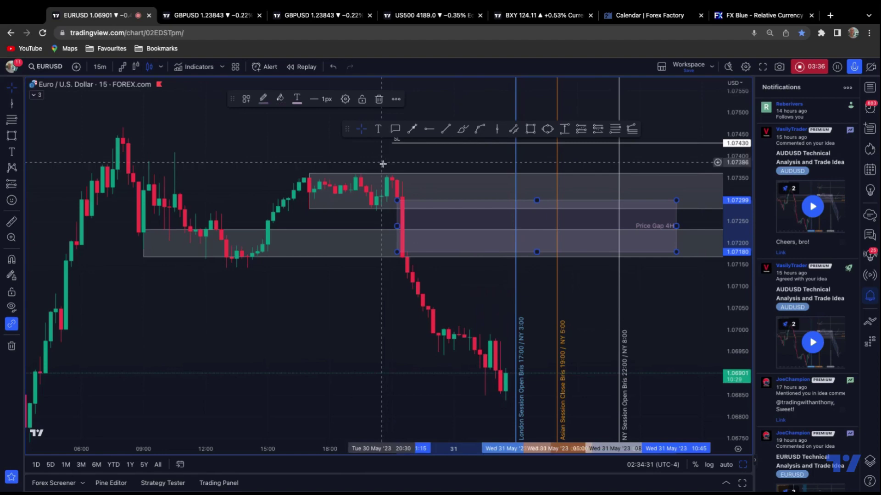
Shorten both 4H zones so that they end at about 16:00 on 31 May
{"action": "scroll", "coordinate": [308, 133], "scroll_direction": "down", "scroll_amount": 1}
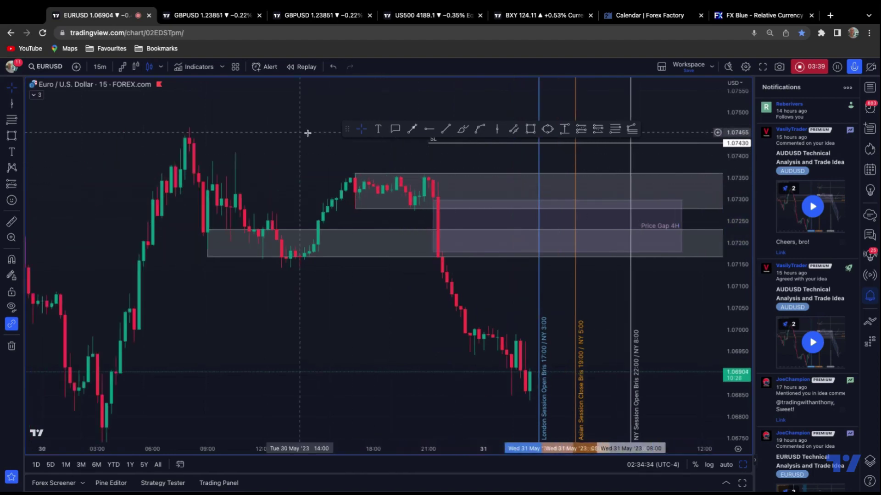
{"action": "left_click_drag", "start_coordinate": [306, 132], "coordinate": [220, 126]}
{"action": "left_click_drag", "start_coordinate": [663, 312], "coordinate": [504, 321]}
{"action": "scroll", "coordinate": [642, 319], "scroll_direction": "down", "scroll_amount": 2}
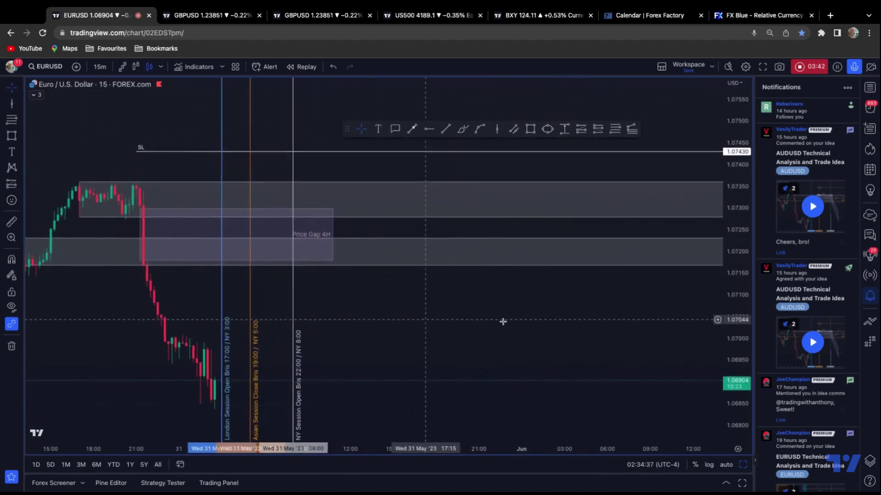
{"action": "scroll", "coordinate": [564, 315], "scroll_direction": "down", "scroll_amount": 2}
{"action": "left_click_drag", "start_coordinate": [564, 315], "coordinate": [407, 319]}
{"action": "left_click_drag", "start_coordinate": [629, 204], "coordinate": [307, 205]}
{"action": "left_click_drag", "start_coordinate": [628, 257], "coordinate": [307, 257]}
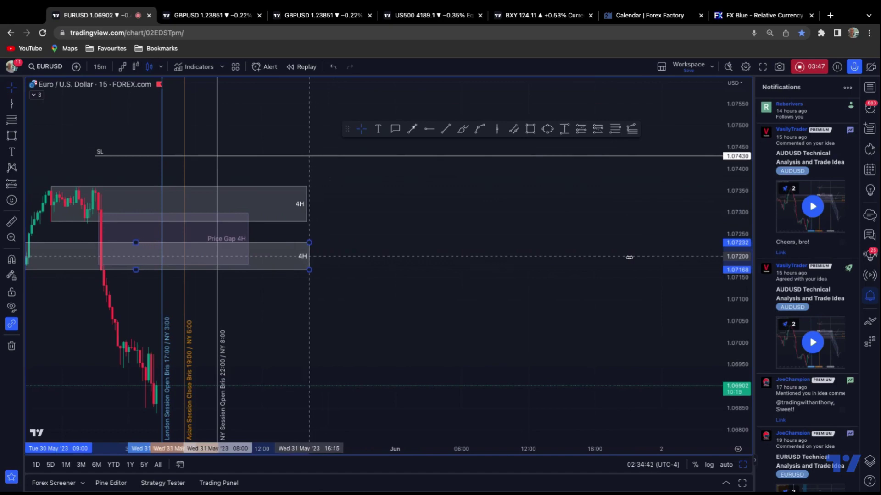
Place a Short Position with its entry at about 1.07203, starting on the London Session Open line at 03:00 on 31 May
{"action": "left_click_drag", "start_coordinate": [299, 309], "coordinate": [631, 292]}
{"action": "scroll", "coordinate": [613, 296], "scroll_direction": "up", "scroll_amount": 4}
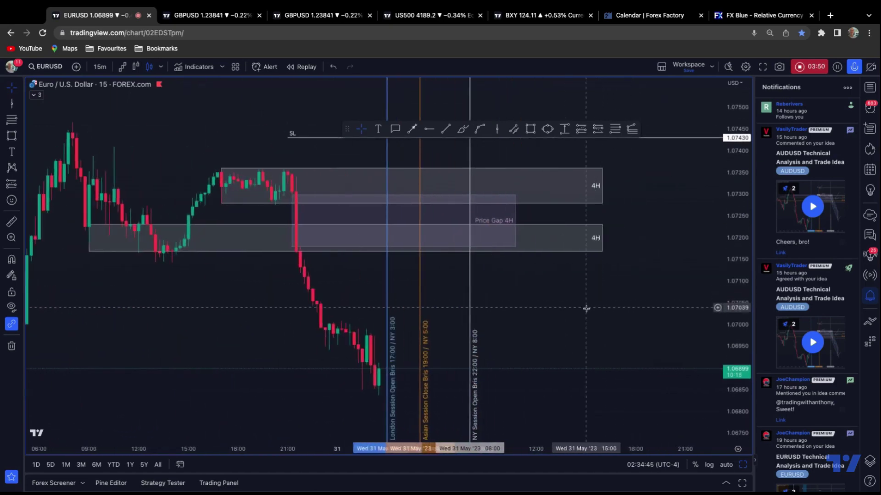
{"action": "left_click_drag", "start_coordinate": [586, 308], "coordinate": [628, 318]}
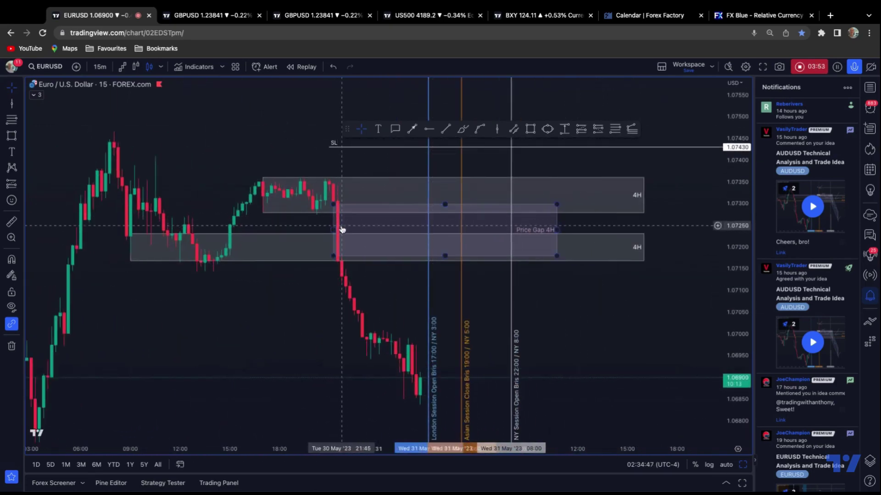
{"action": "left_click", "coordinate": [338, 256]}
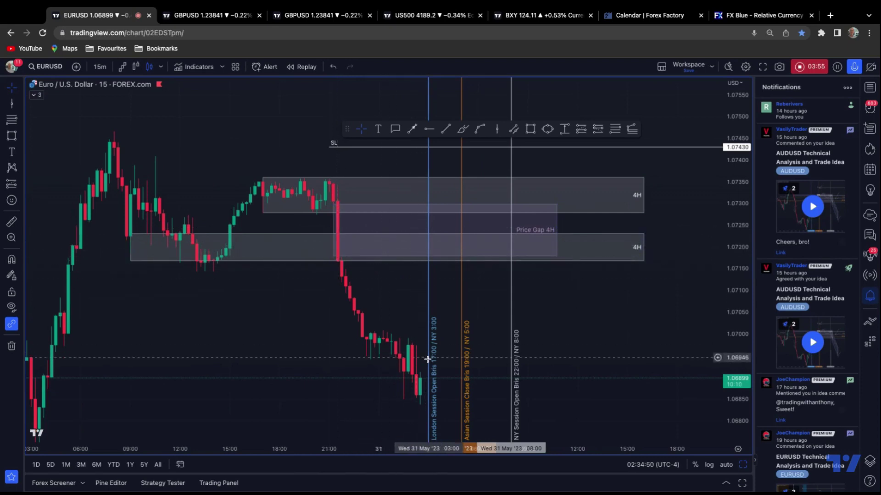
{"action": "left_click", "coordinate": [285, 194]}
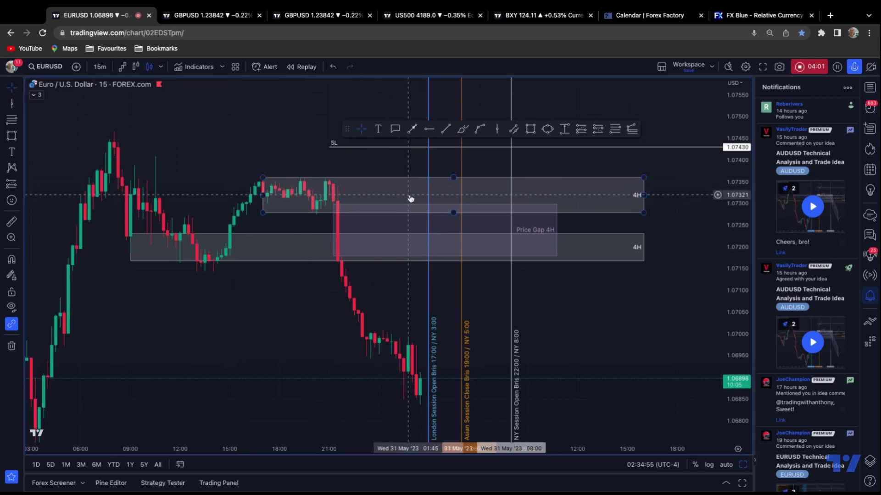
{"action": "left_click_drag", "start_coordinate": [570, 96], "coordinate": [615, 106]}
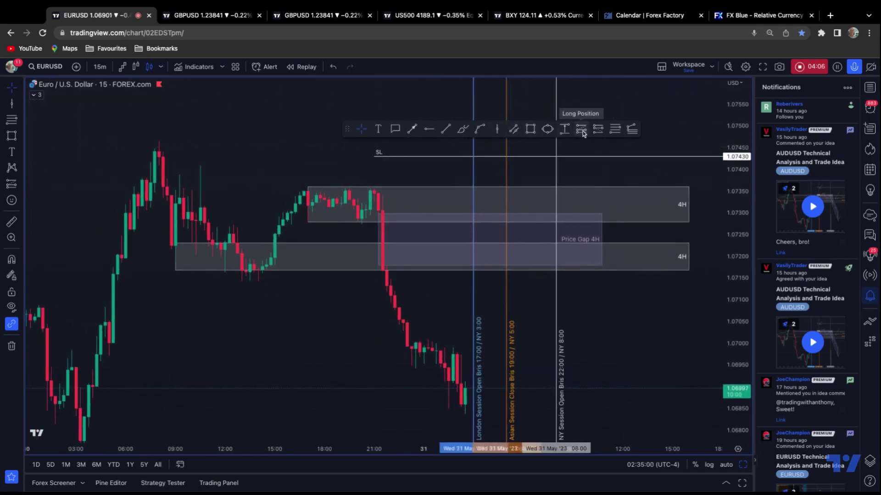
{"action": "left_click", "coordinate": [598, 131]}
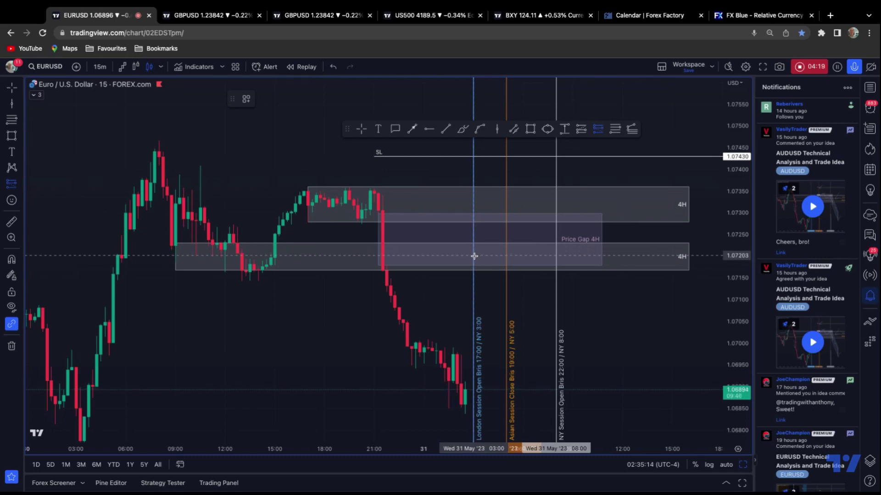
{"action": "left_click", "coordinate": [474, 256]}
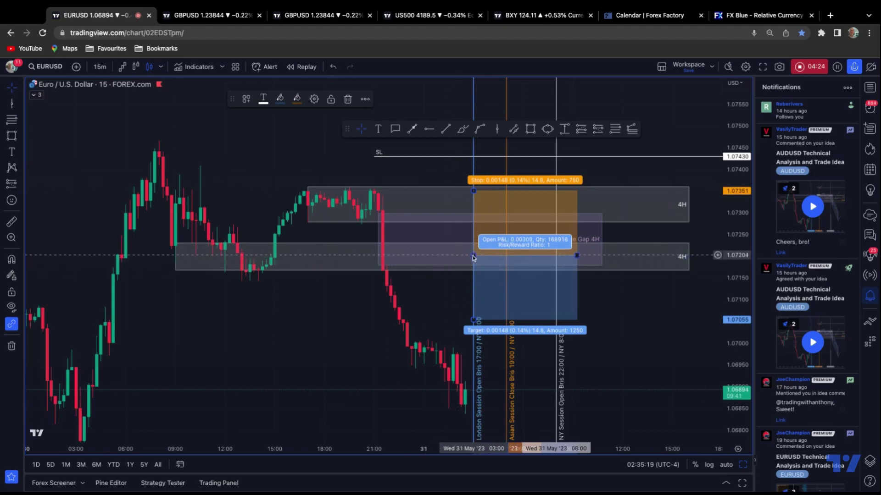
Raise the short position's stop to the SL line at about 1.07427 and extend its target to a risk/reward ratio of about 3.1
{"action": "left_click_drag", "start_coordinate": [475, 320], "coordinate": [474, 440]}
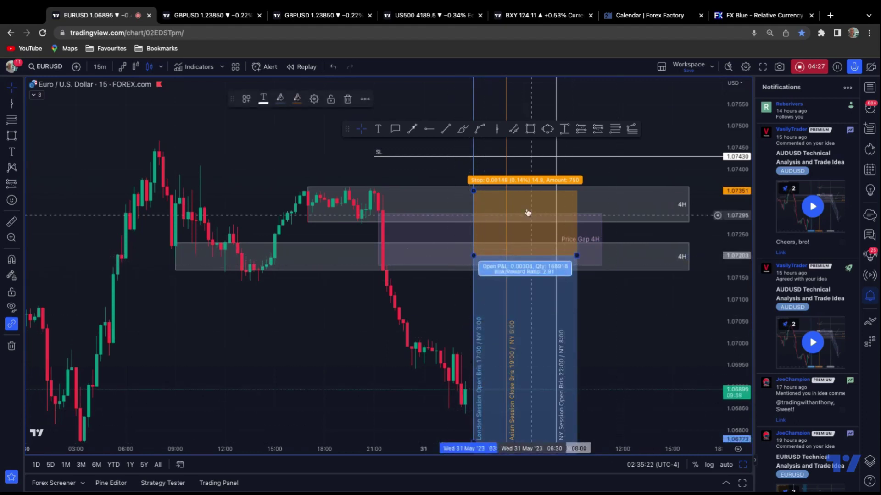
{"action": "left_click_drag", "start_coordinate": [473, 191], "coordinate": [473, 157]}
{"action": "left_click", "coordinate": [325, 307]}
{"action": "scroll", "coordinate": [360, 350], "scroll_direction": "down", "scroll_amount": 1}
{"action": "left_click_drag", "start_coordinate": [360, 351], "coordinate": [340, 237]}
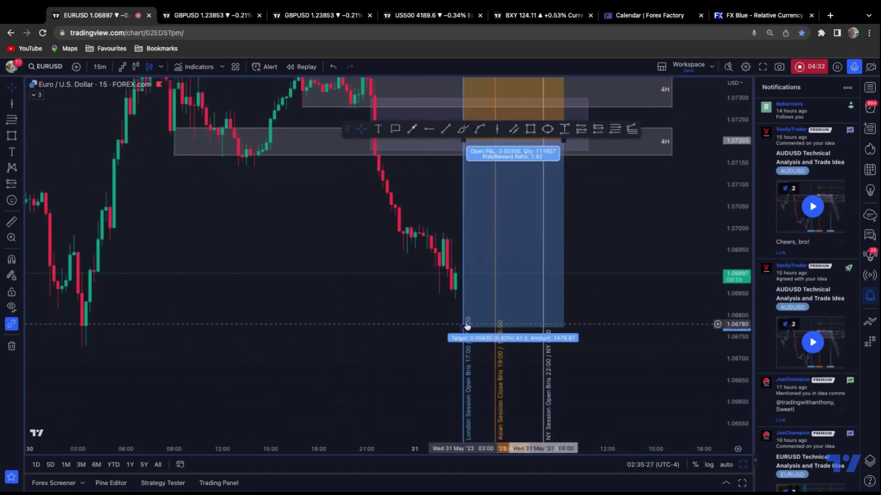
{"action": "left_click_drag", "start_coordinate": [467, 326], "coordinate": [467, 436]}
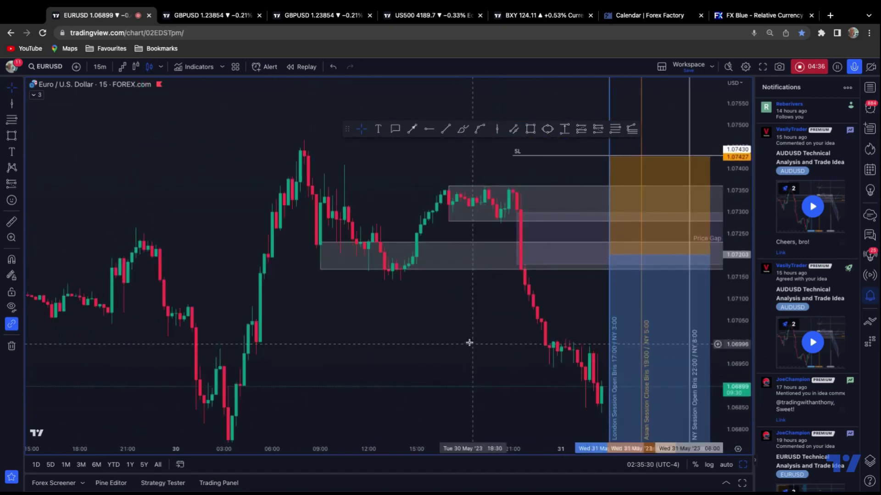
Add a horizontal ray at the short position's entry, 1.07203, from the London Session Open line and apply the Sell (limit) template
{"action": "scroll", "coordinate": [469, 343], "scroll_direction": "right", "scroll_amount": 5}
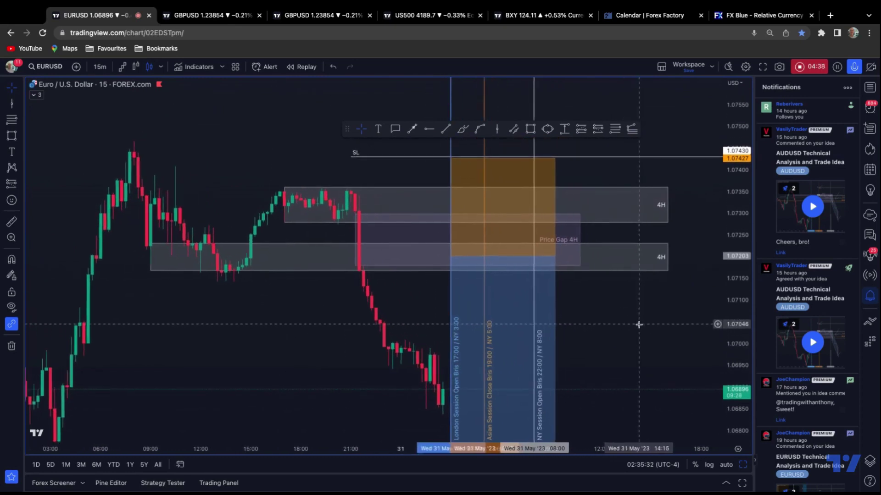
{"action": "scroll", "coordinate": [633, 325], "scroll_direction": "up", "scroll_amount": 2}
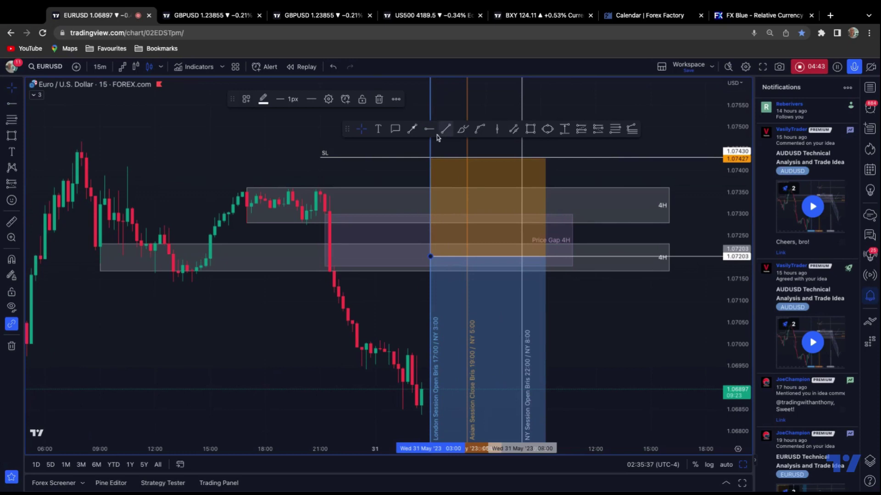
{"action": "left_click", "coordinate": [328, 99]}
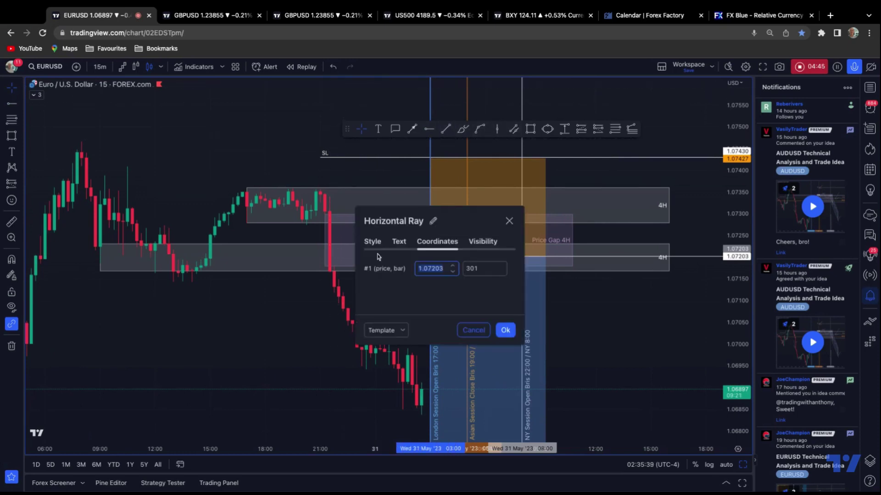
{"action": "left_click", "coordinate": [393, 329]}
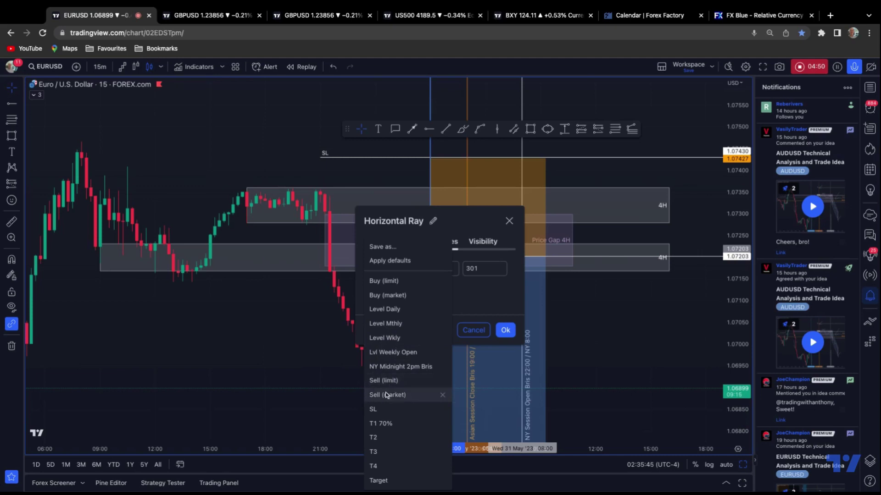
{"action": "left_click", "coordinate": [383, 380]}
{"action": "left_click", "coordinate": [505, 330]}
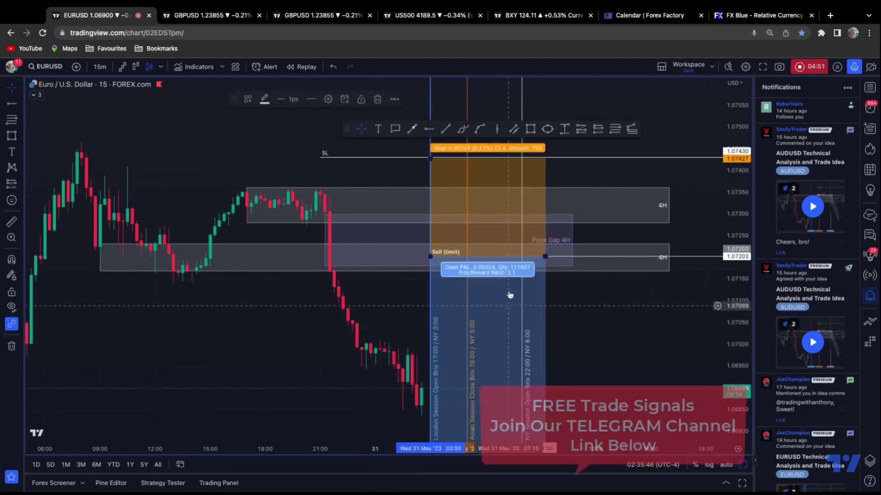
Add a second horizontal ray at 1.07280, along the upper 4H zone's lower edge, and apply the Sell (limit) template
{"action": "left_click", "coordinate": [430, 129]}
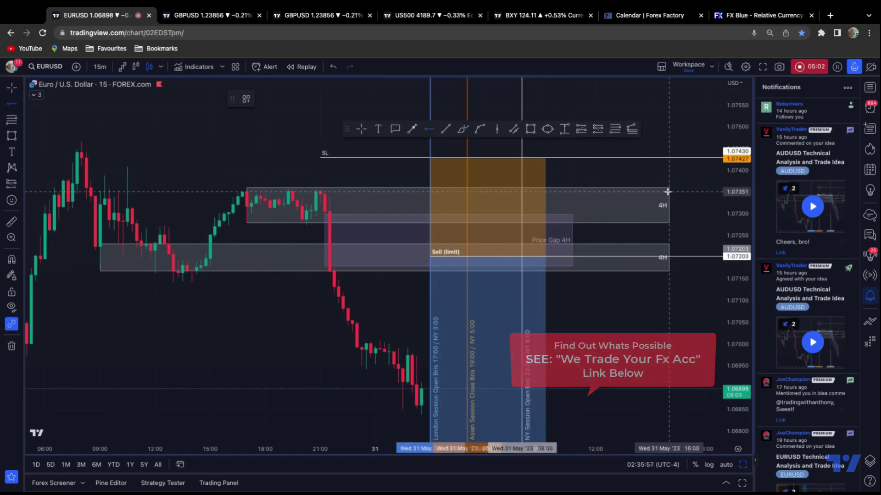
{"action": "left_click", "coordinate": [430, 224]}
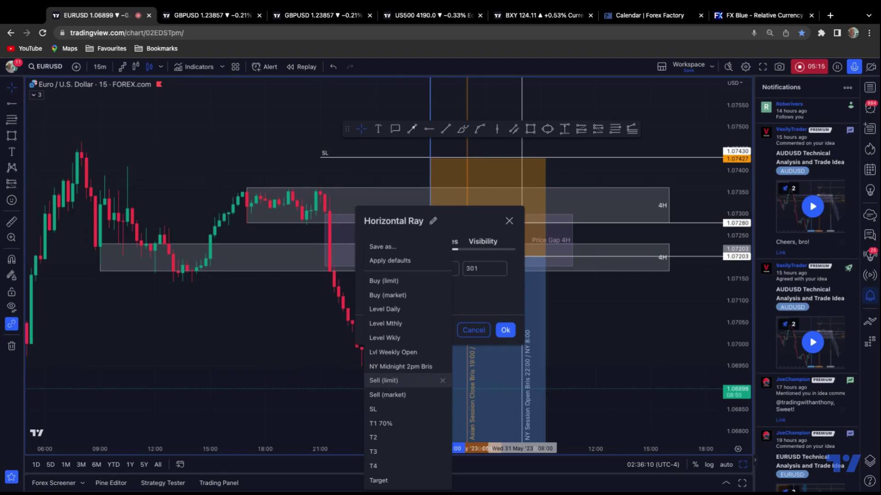
{"action": "left_click", "coordinate": [386, 380]}
{"action": "left_click", "coordinate": [505, 330]}
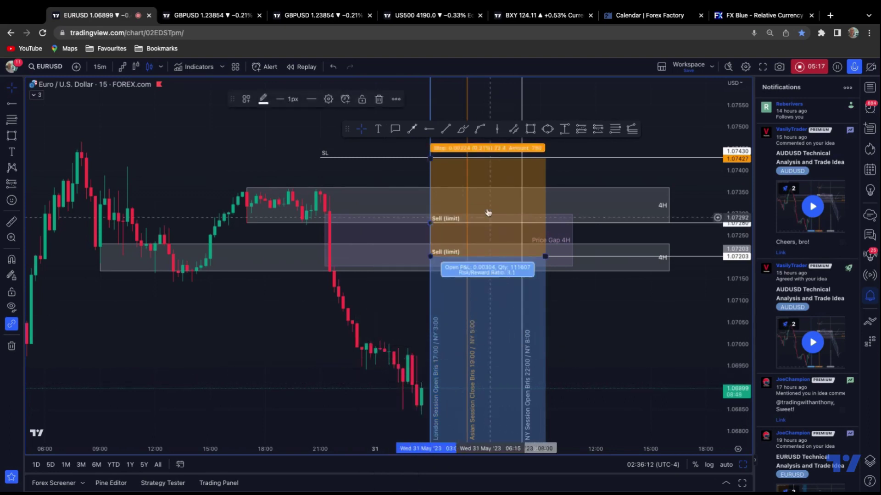
Add a third horizontal ray at 1.07314, inside the upper 4H zone, and apply the Sell (limit) template
{"action": "left_click", "coordinate": [431, 132]}
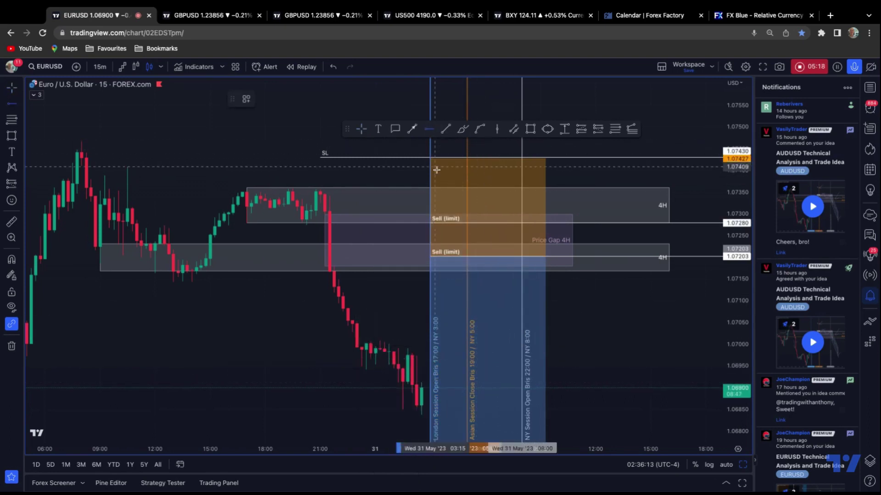
{"action": "left_click", "coordinate": [432, 208]}
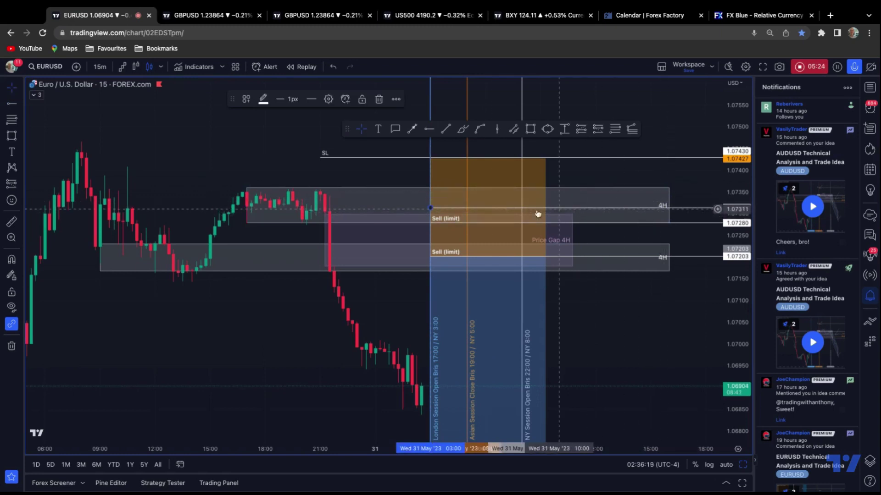
{"action": "left_click", "coordinate": [329, 100]}
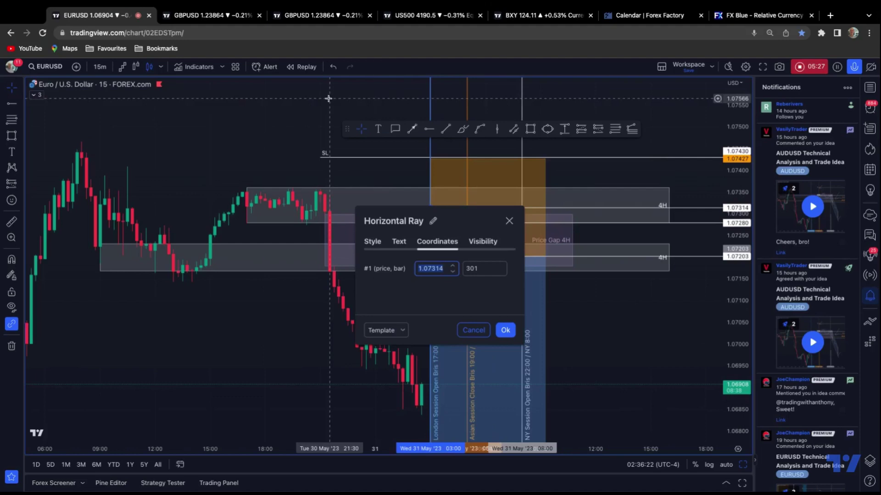
{"action": "left_click", "coordinate": [385, 328]}
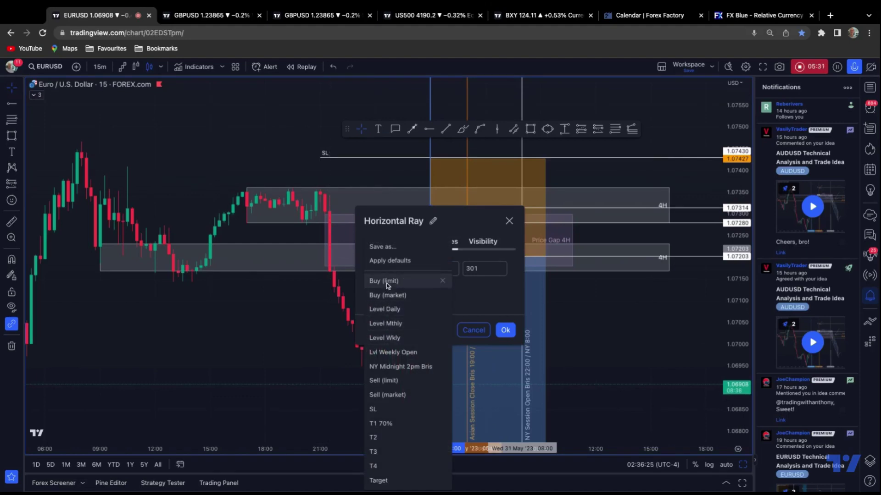
{"action": "left_click", "coordinate": [383, 381]}
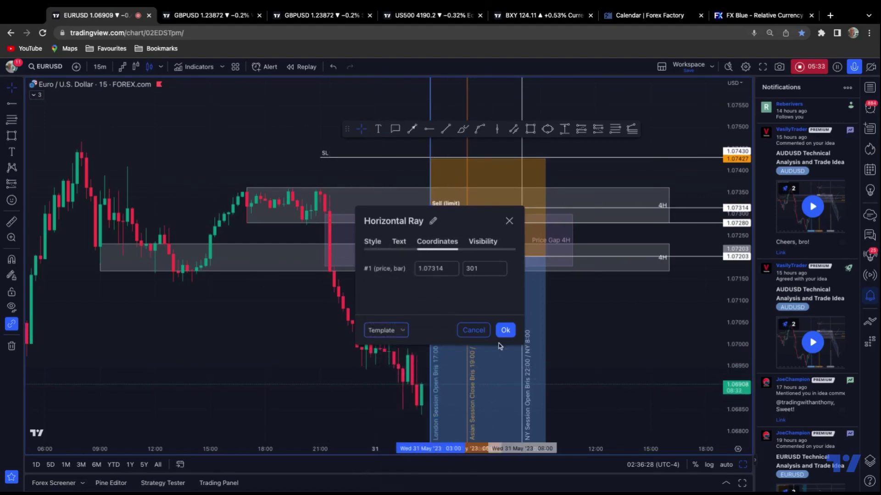
{"action": "left_click", "coordinate": [505, 330]}
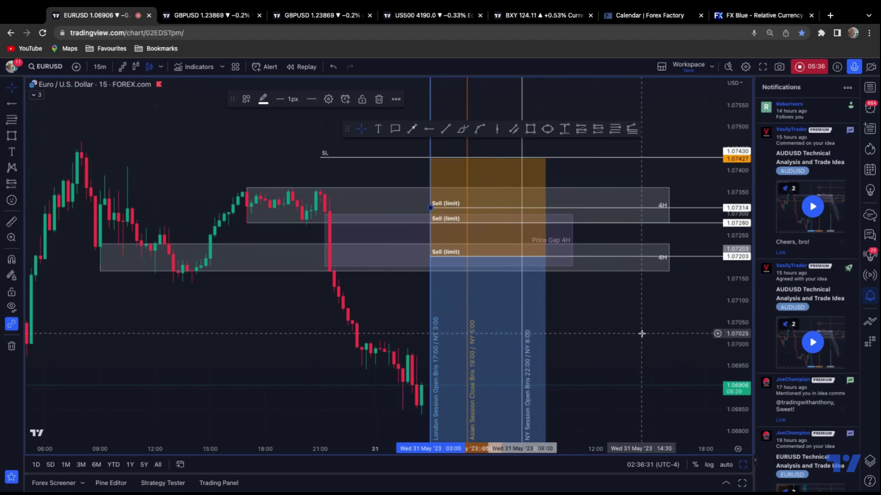
Start the SL line from the London Session Open line at about 1.07428 and move the floating drawing tools off the chart
{"action": "left_click", "coordinate": [437, 168]}
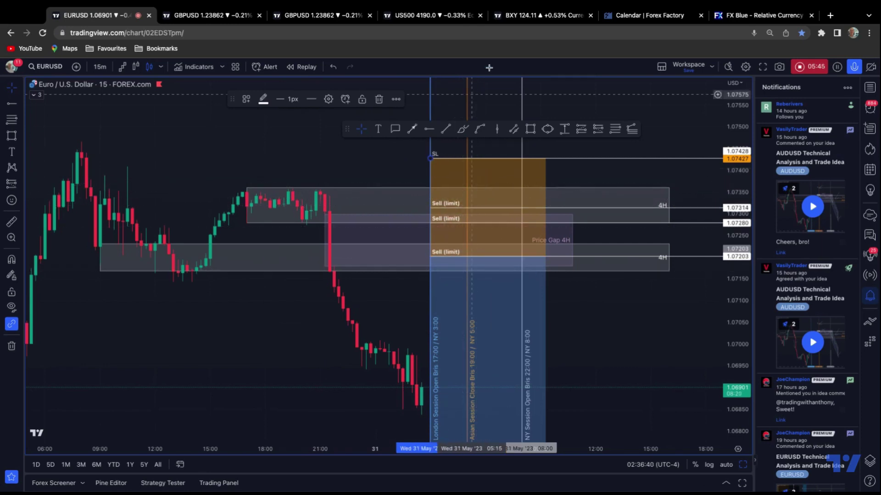
{"action": "left_click_drag", "start_coordinate": [347, 128], "coordinate": [376, 66]}
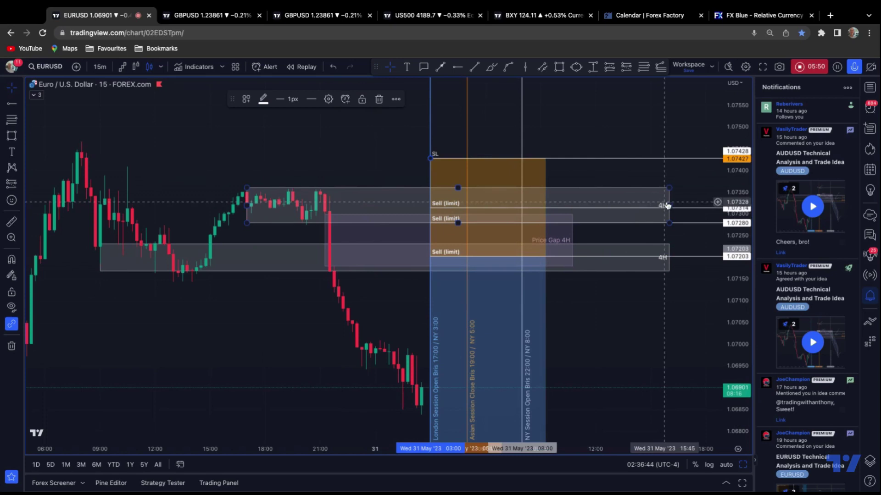
Shorten both 4H zones so they end at about 14:15 on 31 May
{"action": "left_click_drag", "start_coordinate": [670, 205], "coordinate": [640, 204]}
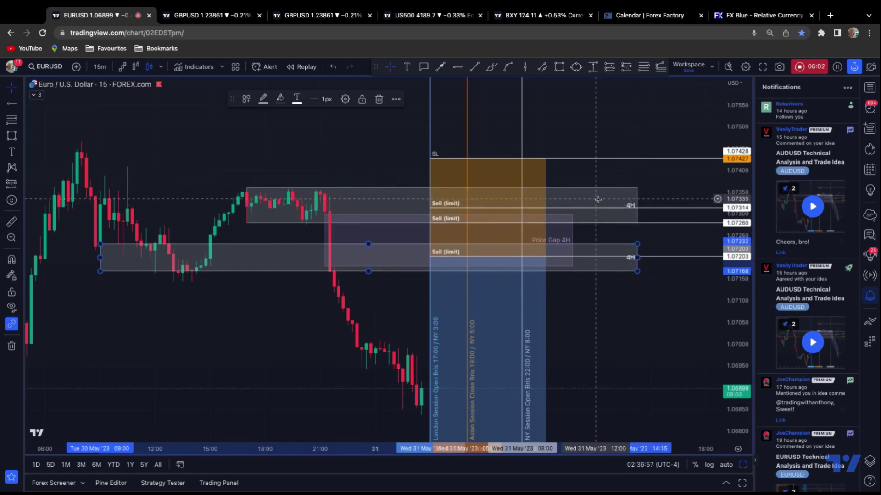
{"action": "mouse_move", "coordinate": [531, 191]}
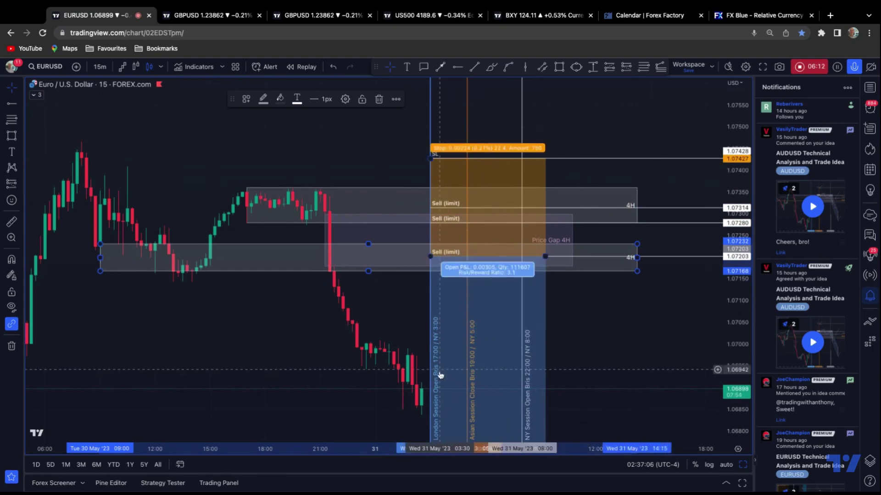
{"action": "left_click", "coordinate": [592, 132]}
Draw a rectangle labelled Sell Zone from the London Session Open line, spanning about 1.07316 to 1.07204, and extend it past the price gap's end
{"action": "scroll", "coordinate": [592, 132], "scroll_direction": "down", "scroll_amount": 5}
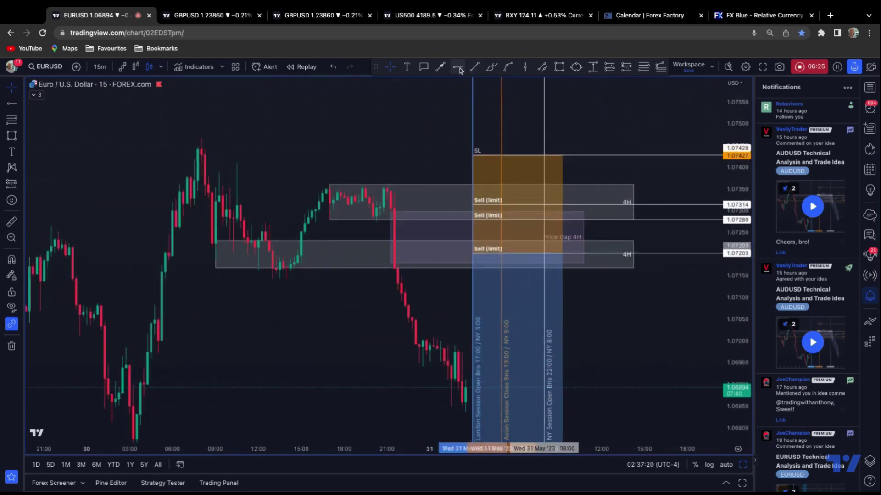
{"action": "left_click", "coordinate": [457, 68]}
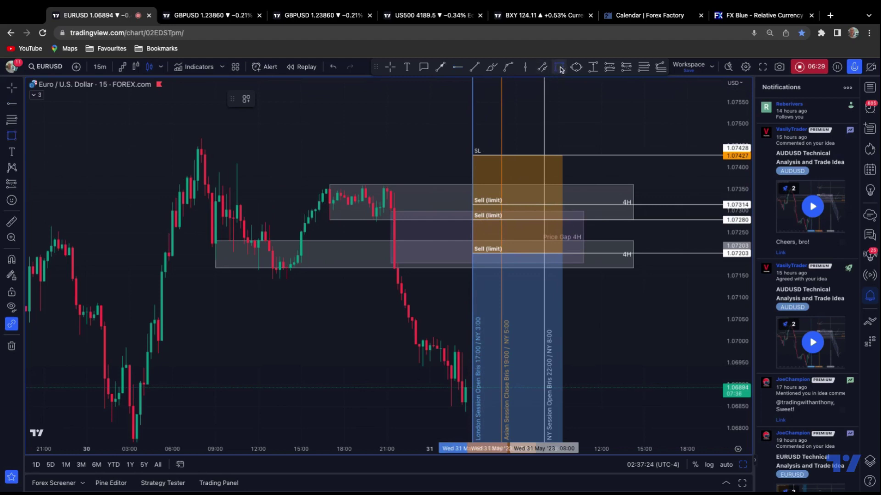
{"action": "left_click_drag", "start_coordinate": [473, 204], "coordinate": [584, 253]}
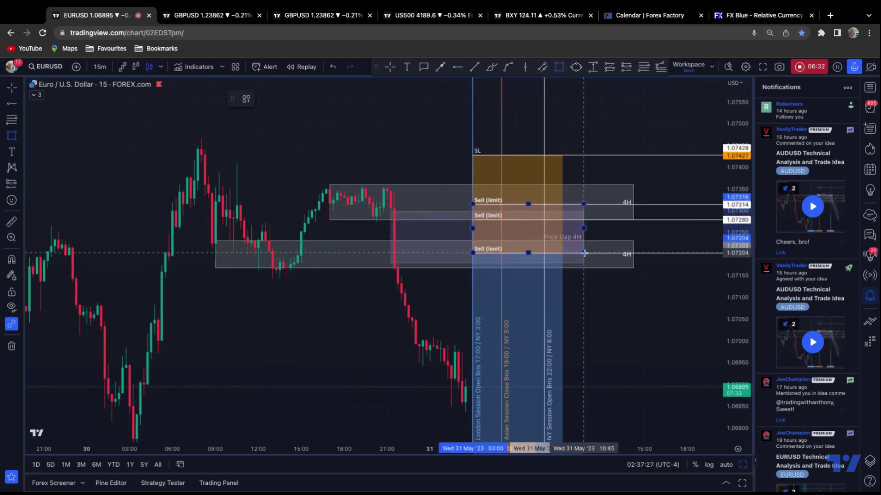
{"action": "left_click", "coordinate": [584, 254]}
{"action": "left_click", "coordinate": [345, 99]}
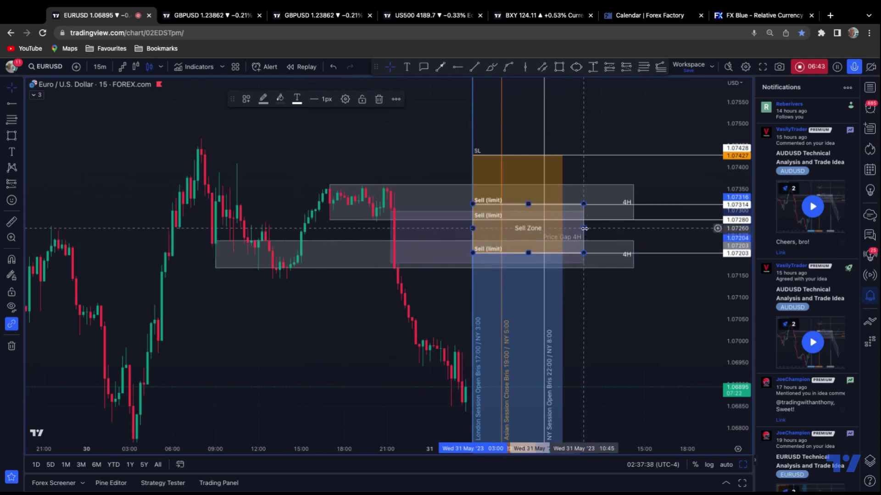
{"action": "left_click_drag", "start_coordinate": [584, 229], "coordinate": [601, 228]}
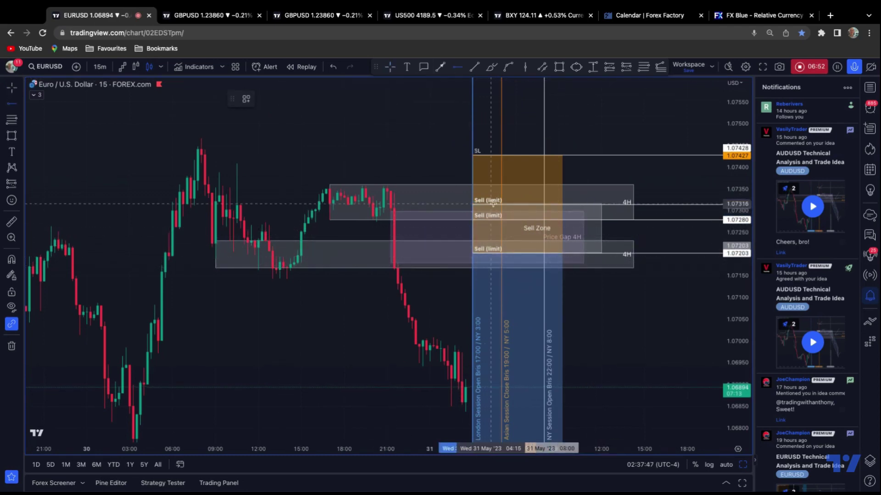
Add a horizontal ray at 1.07165 from the London Session Open line and apply the T1 70% template
{"action": "left_click", "coordinate": [473, 270]}
{"action": "left_click", "coordinate": [353, 99]}
{"action": "left_click", "coordinate": [388, 330]}
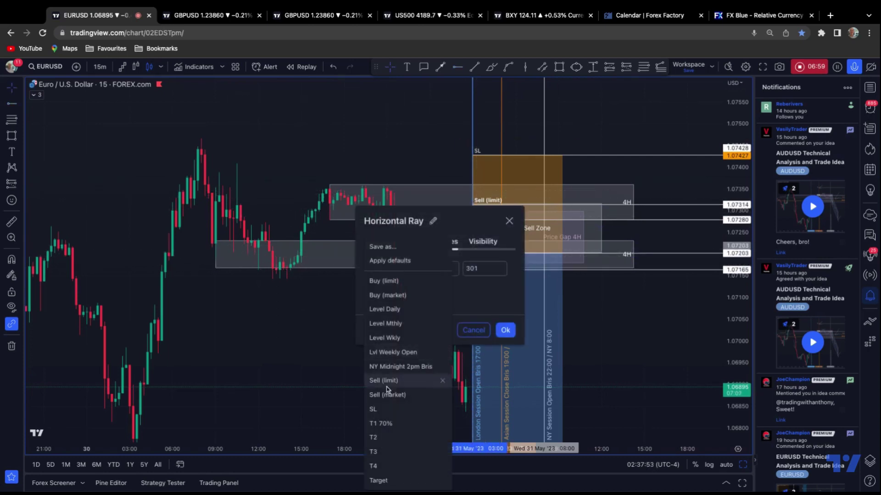
{"action": "left_click", "coordinate": [385, 424]}
{"action": "left_click", "coordinate": [505, 330]}
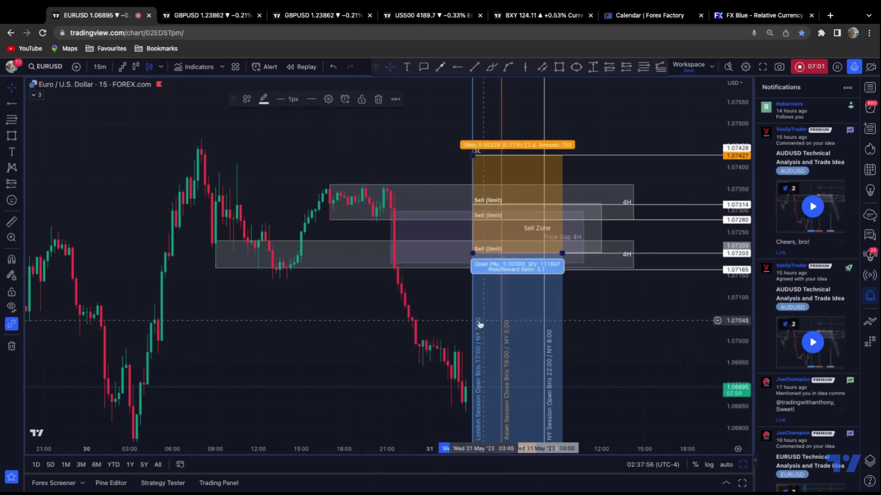
Add a horizontal ray at 1.07114 from the London Session Open line and apply the T2 template
{"action": "scroll", "coordinate": [307, 314], "scroll_direction": "down", "scroll_amount": 1}
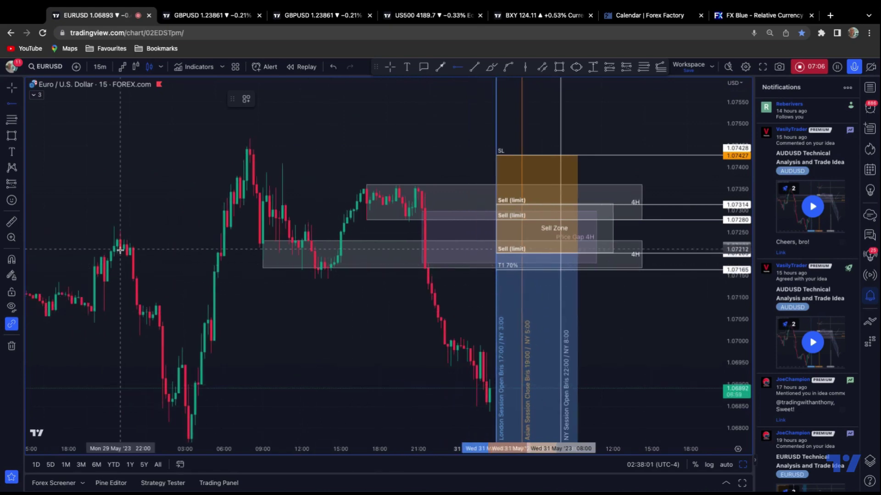
{"action": "scroll", "coordinate": [117, 261], "scroll_direction": "down", "scroll_amount": 1}
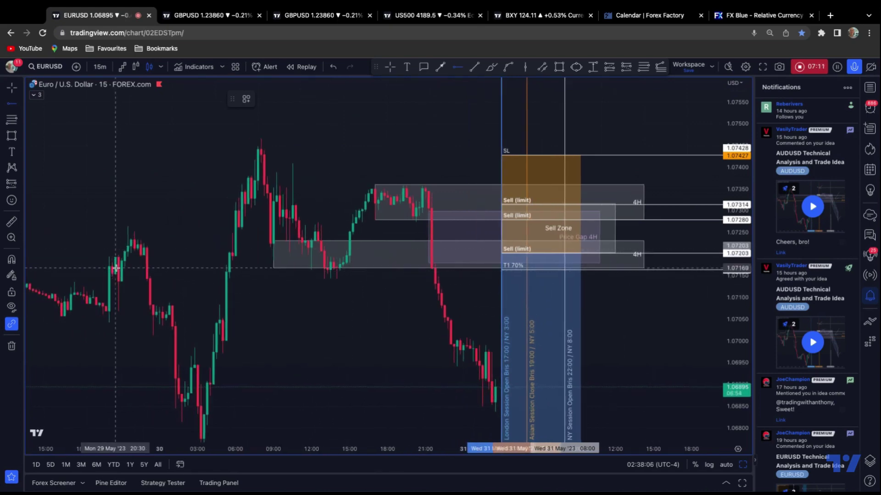
{"action": "scroll", "coordinate": [119, 268], "scroll_direction": "down", "scroll_amount": 3}
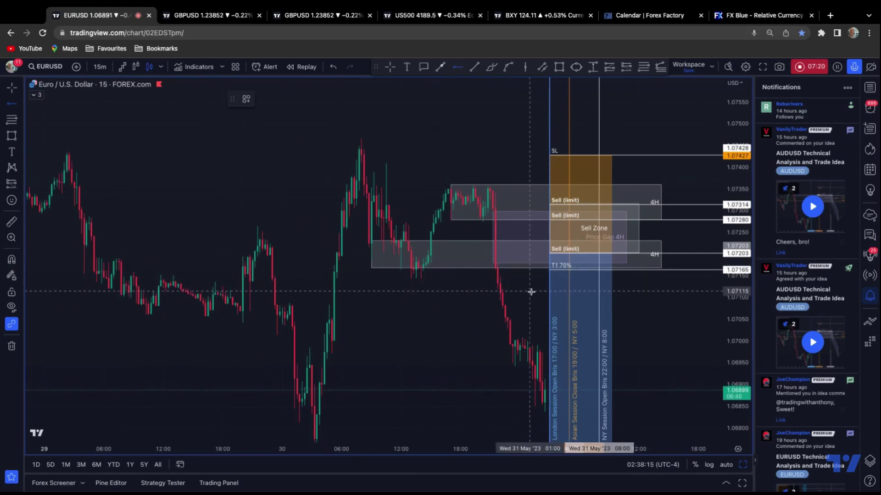
{"action": "left_click", "coordinate": [550, 292]}
{"action": "left_click", "coordinate": [328, 99]}
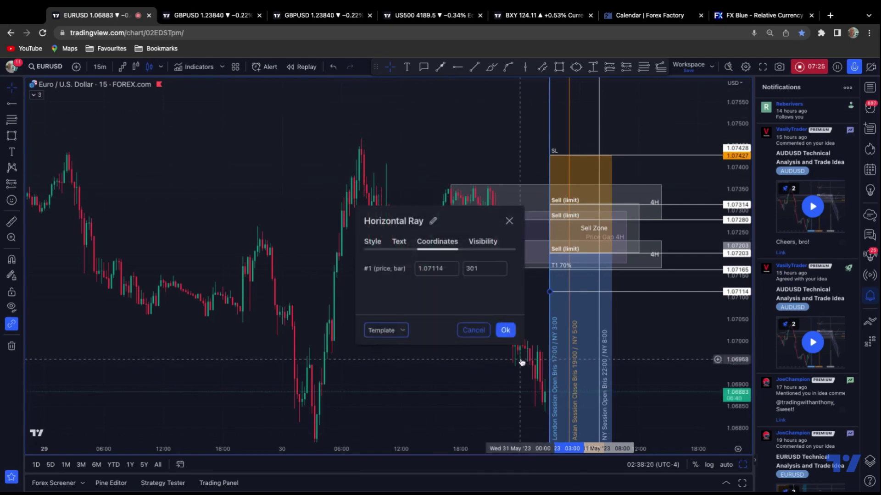
{"action": "left_click", "coordinate": [505, 332]}
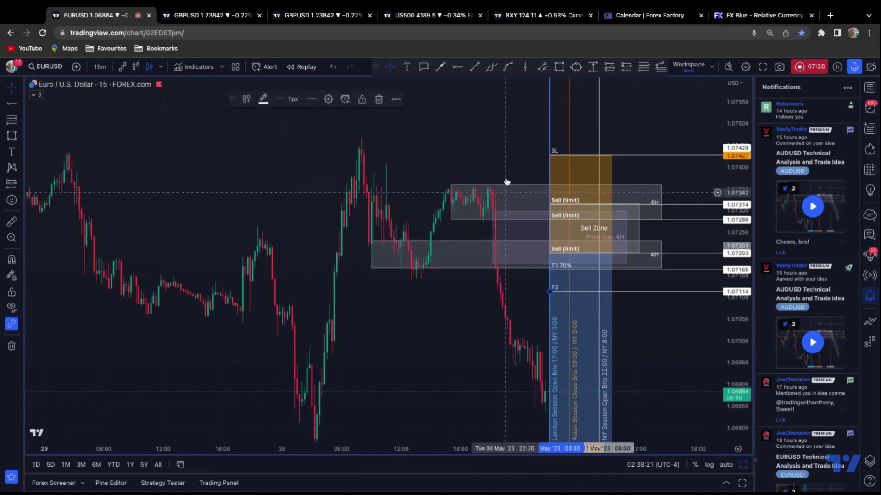
Add a horizontal ray at 1.07063, starting beside the London Session Open line, and apply the T3 template
{"action": "left_click", "coordinate": [458, 68]}
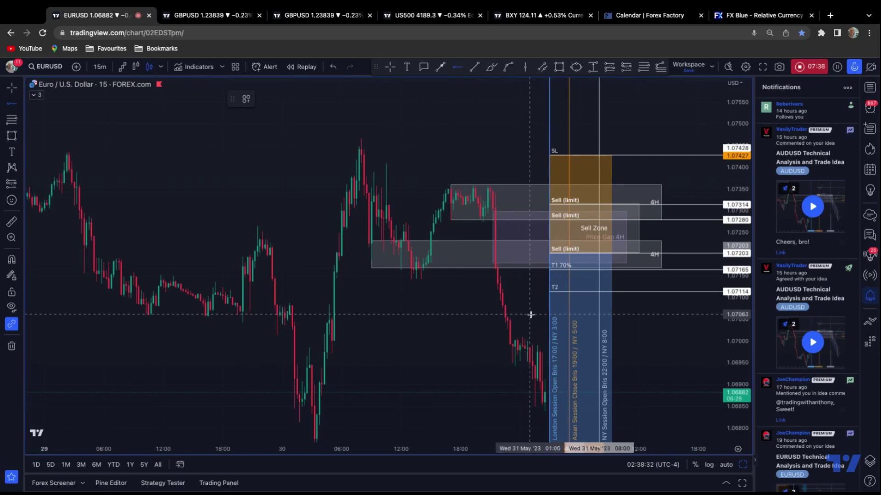
{"action": "double_click", "coordinate": [551, 315]}
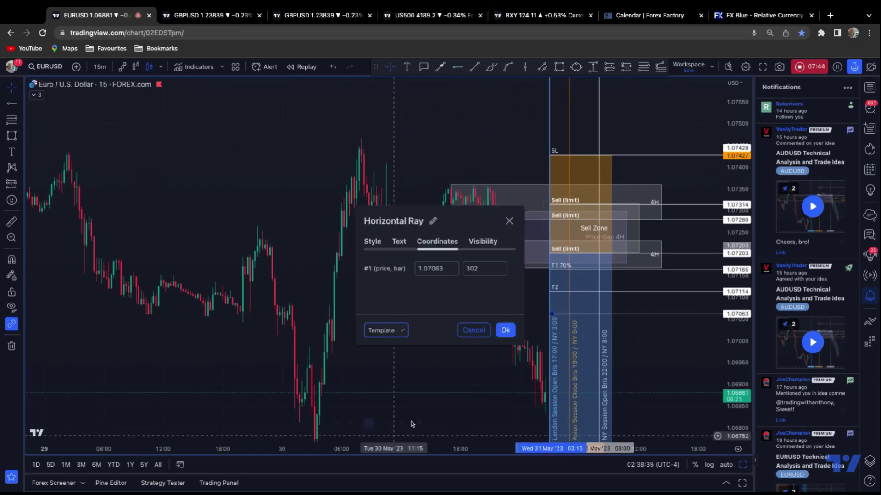
{"action": "left_click", "coordinate": [505, 331]}
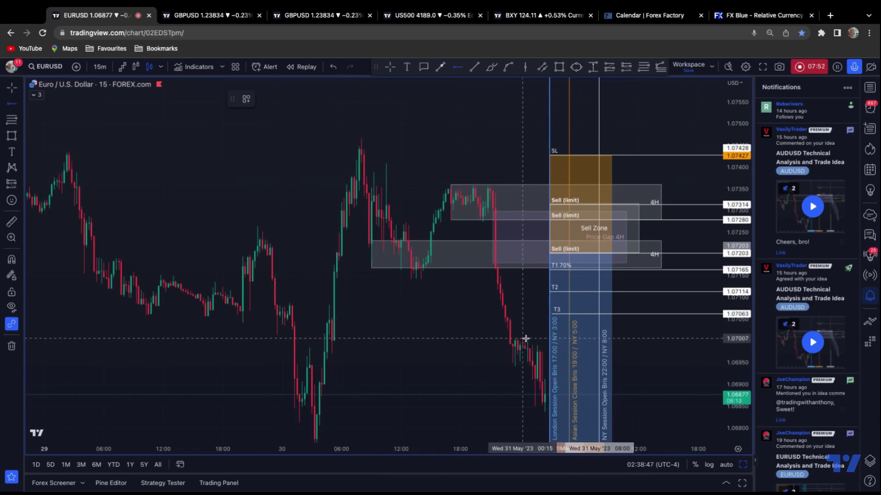
Add a horizontal ray at 1.07005 from the London Session Open line and apply the T4 template
{"action": "left_click", "coordinate": [549, 339]}
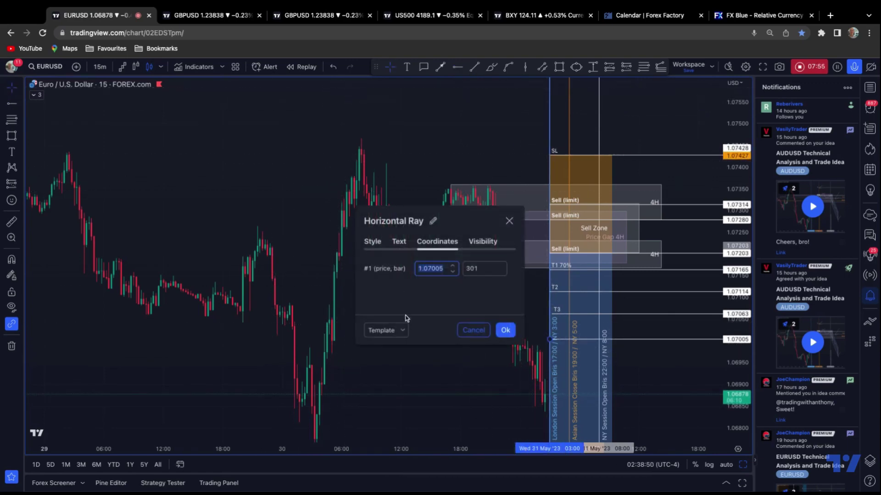
{"action": "left_click", "coordinate": [403, 331]}
{"action": "left_click", "coordinate": [373, 466]}
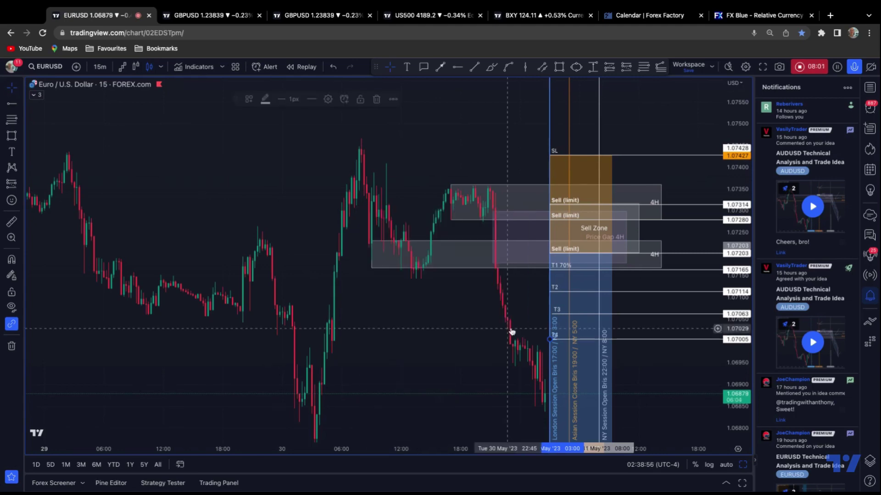
Examine the short setup against price on the 15-minute chart, from the SL and Sell Zone to targets T1 to T4
{"action": "scroll", "coordinate": [466, 147], "scroll_direction": "up", "scroll_amount": 3}
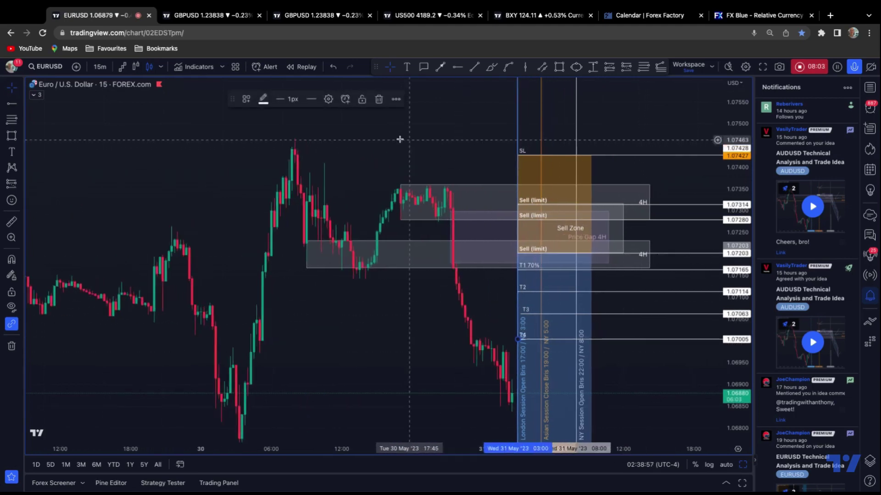
{"action": "left_click", "coordinate": [519, 158]}
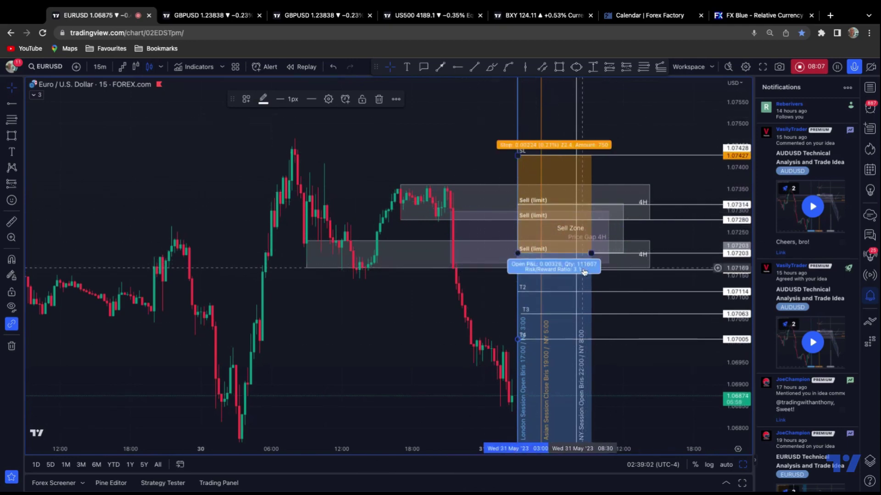
{"action": "left_click", "coordinate": [493, 220]}
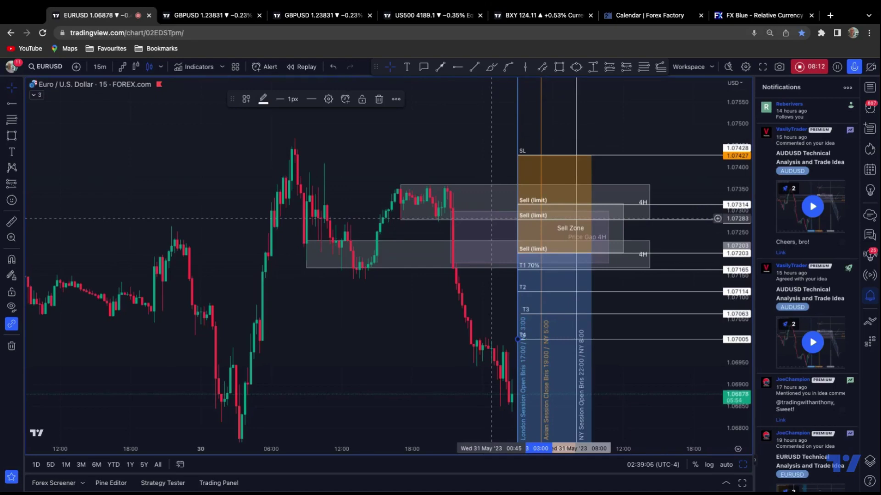
{"action": "scroll", "coordinate": [489, 246], "scroll_direction": "up", "scroll_amount": 1}
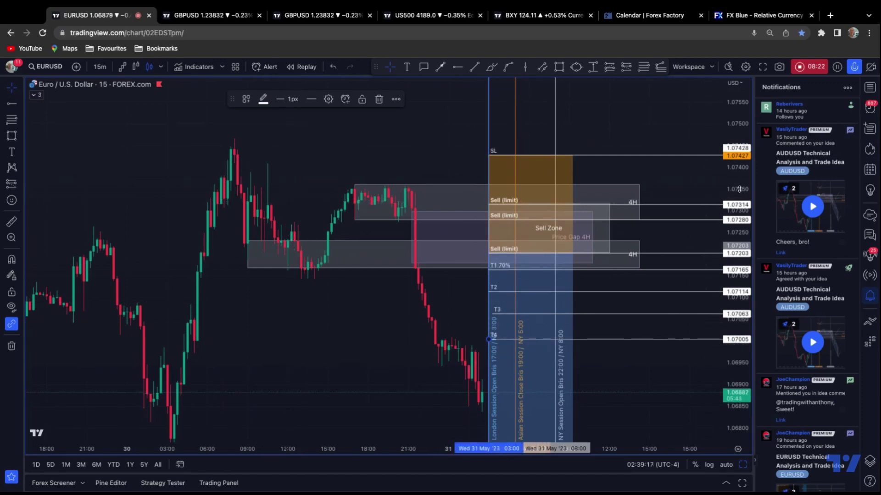
{"action": "left_click_drag", "start_coordinate": [739, 189], "coordinate": [740, 235]}
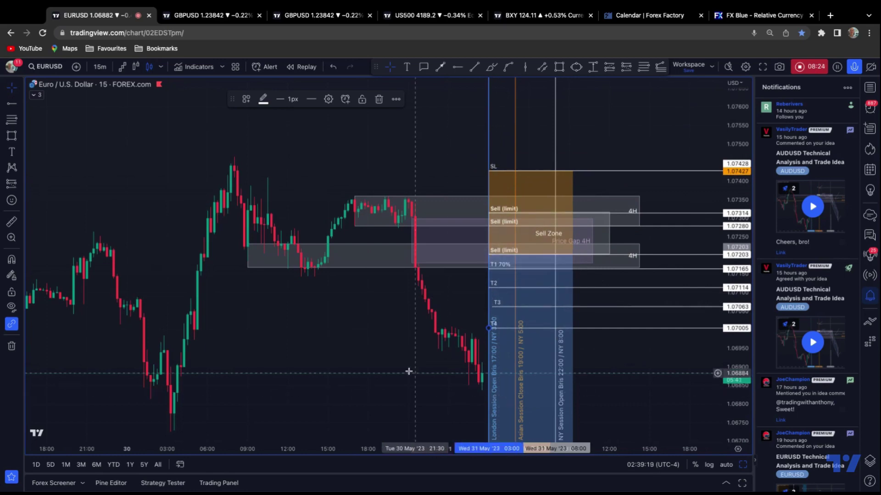
{"action": "left_click_drag", "start_coordinate": [359, 338], "coordinate": [348, 196]}
{"action": "left_click_drag", "start_coordinate": [620, 286], "coordinate": [648, 384]}
{"action": "mouse_move", "coordinate": [383, 270]}
{"action": "left_mouse_down"}
{"action": "mouse_move", "coordinate": [386, 296]}
{"action": "mouse_move", "coordinate": [390, 284]}
{"action": "left_mouse_up"}
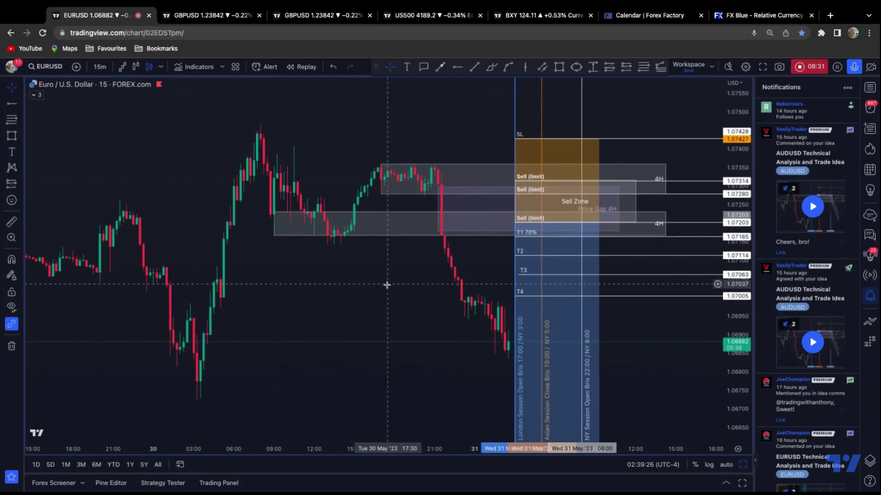
Switch the chart to the 1-hour timeframe and reframe it around the trade setup and recent candles
{"action": "left_click", "coordinate": [100, 67]}
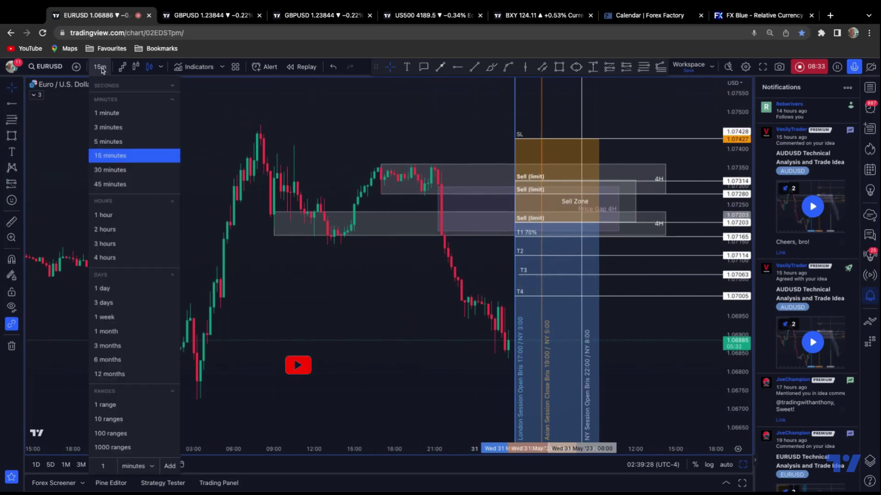
{"action": "left_click", "coordinate": [109, 214]}
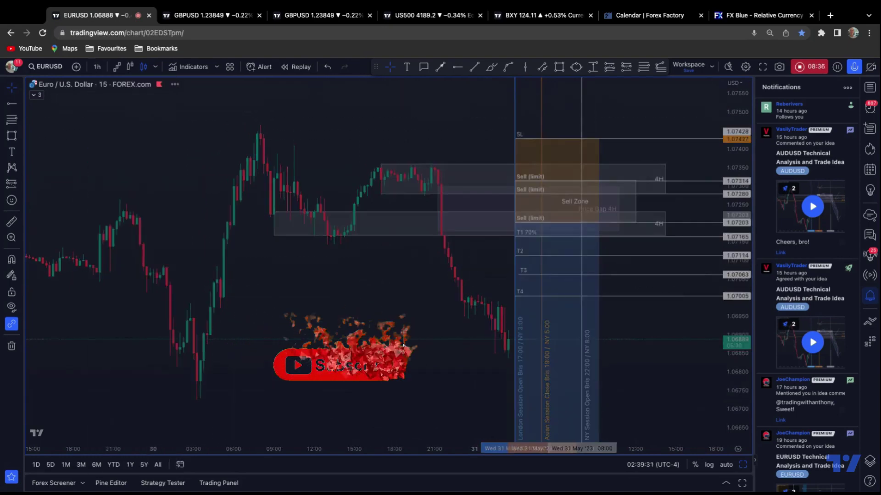
{"action": "left_click_drag", "start_coordinate": [732, 168], "coordinate": [731, 358]}
{"action": "scroll", "coordinate": [633, 368], "scroll_direction": "up", "scroll_amount": 3}
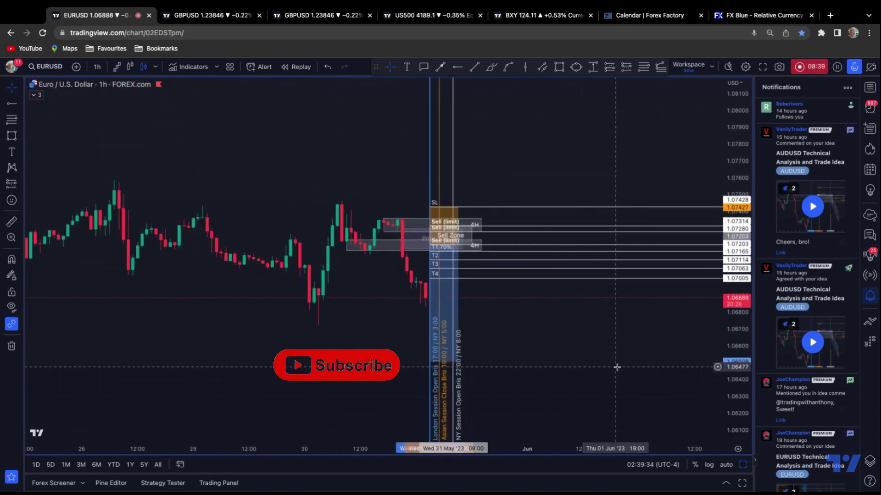
{"action": "left_click_drag", "start_coordinate": [543, 332], "coordinate": [611, 344]}
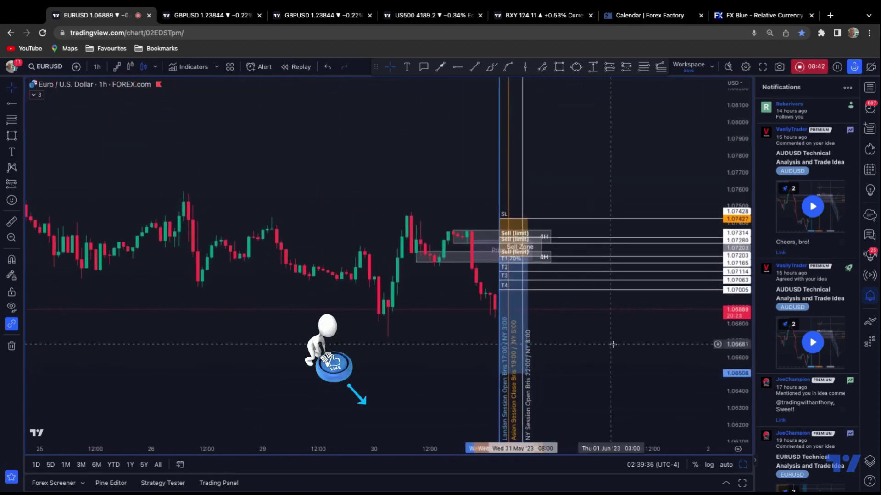
{"action": "left_click_drag", "start_coordinate": [735, 358], "coordinate": [676, 307]}
{"action": "scroll", "coordinate": [592, 393], "scroll_direction": "up", "scroll_amount": 1}
{"action": "left_click_drag", "start_coordinate": [587, 400], "coordinate": [578, 380]}
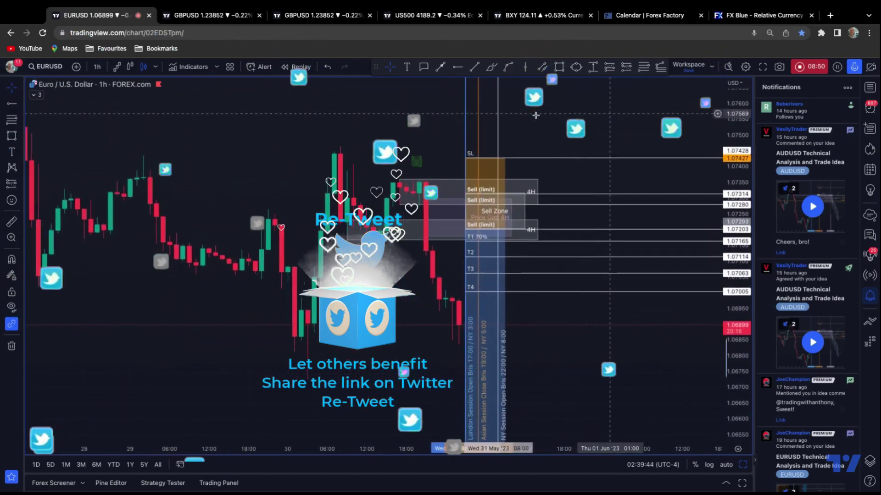